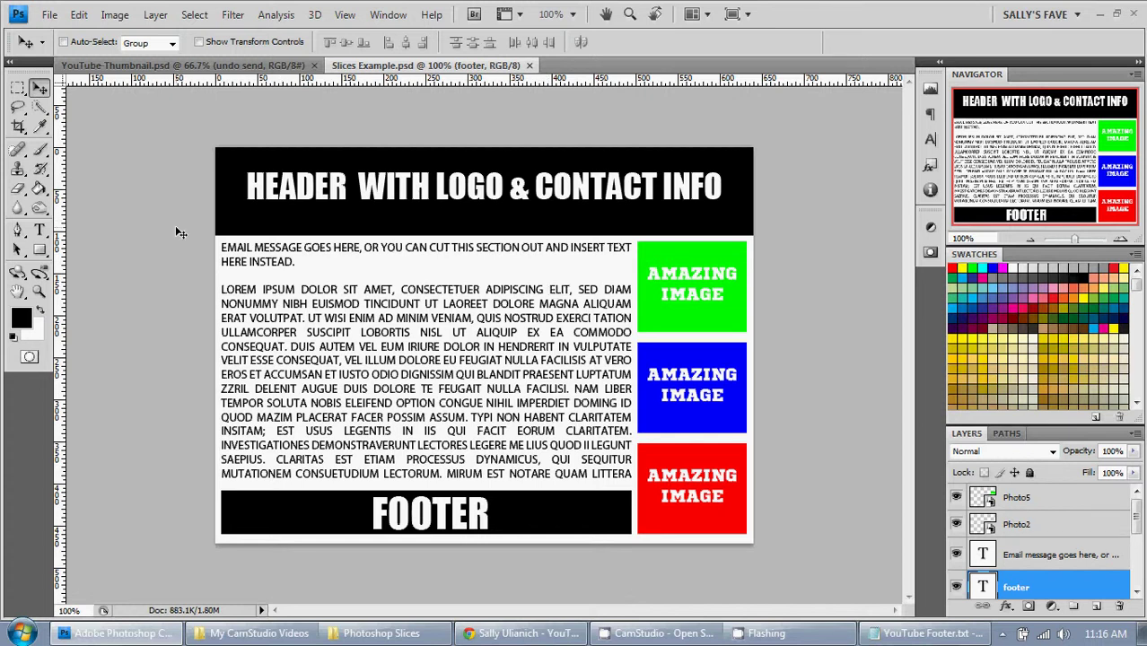
Step: With the Slice Tool, slice the black header band and the body text, then select the footer slice
click(22, 129)
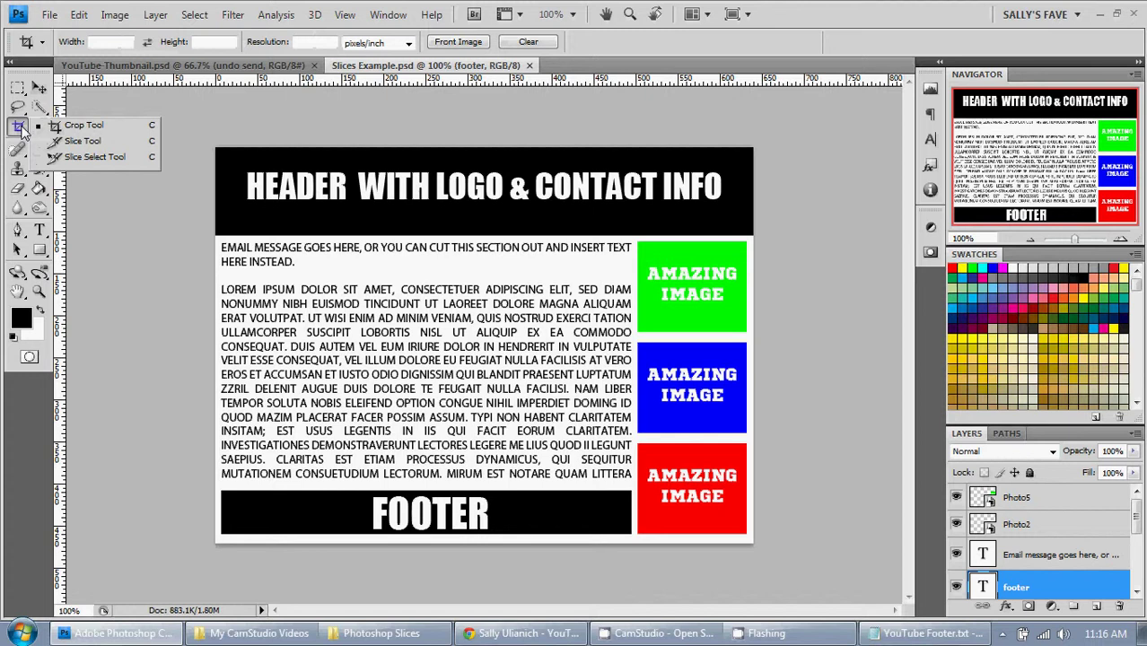
click(90, 141)
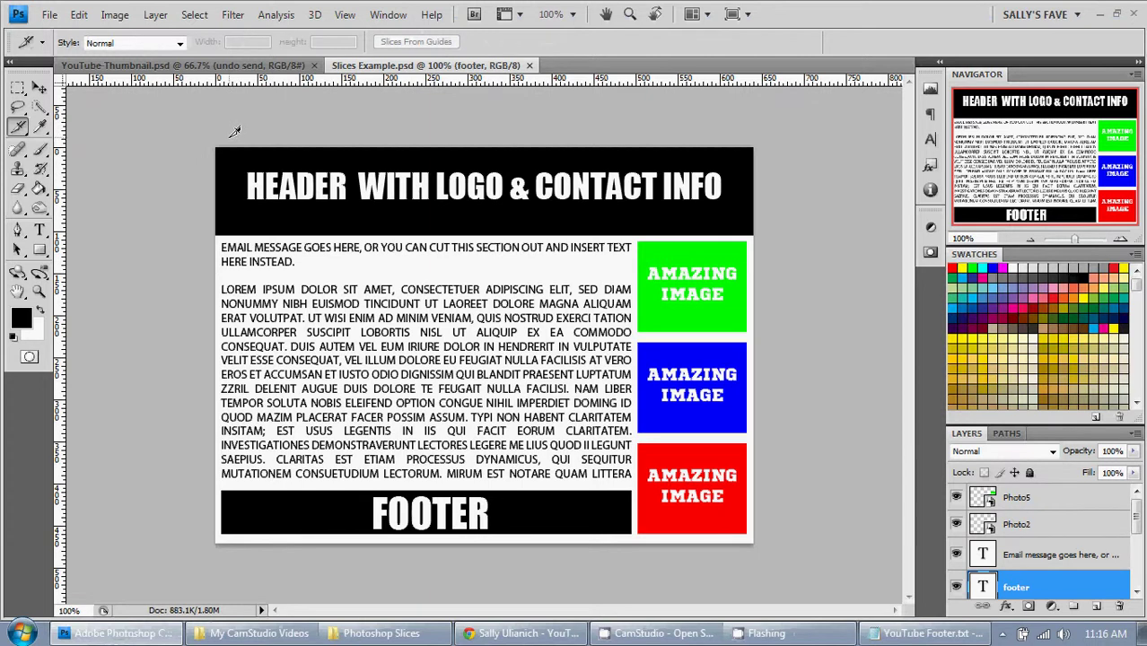
drag(214, 132, 783, 231)
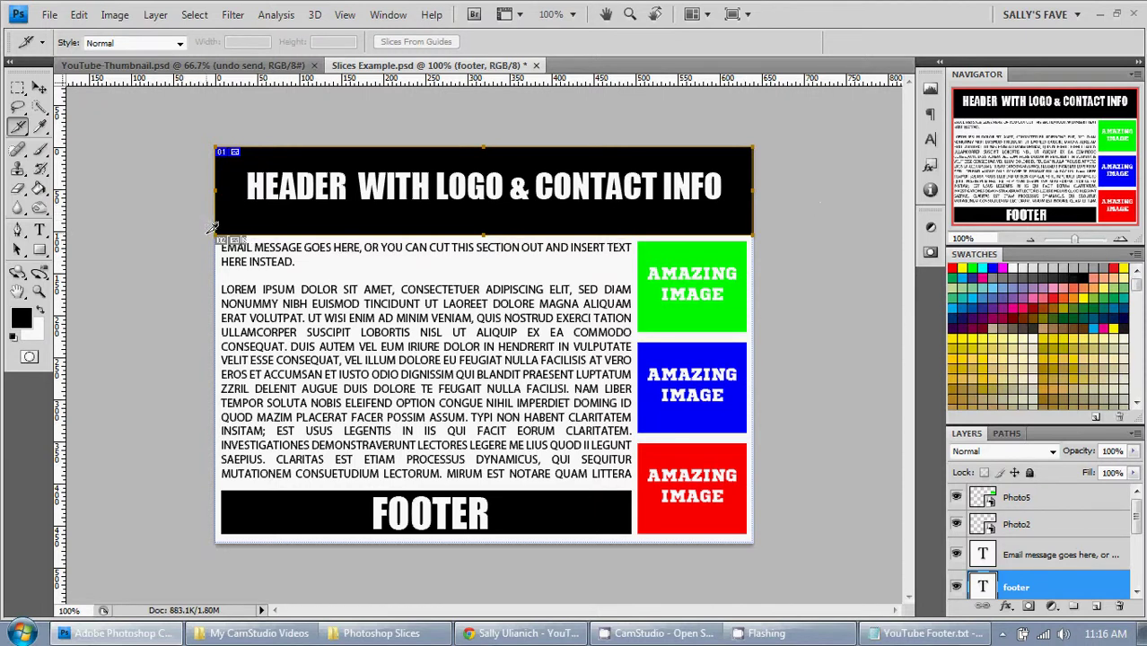
drag(217, 236, 633, 489)
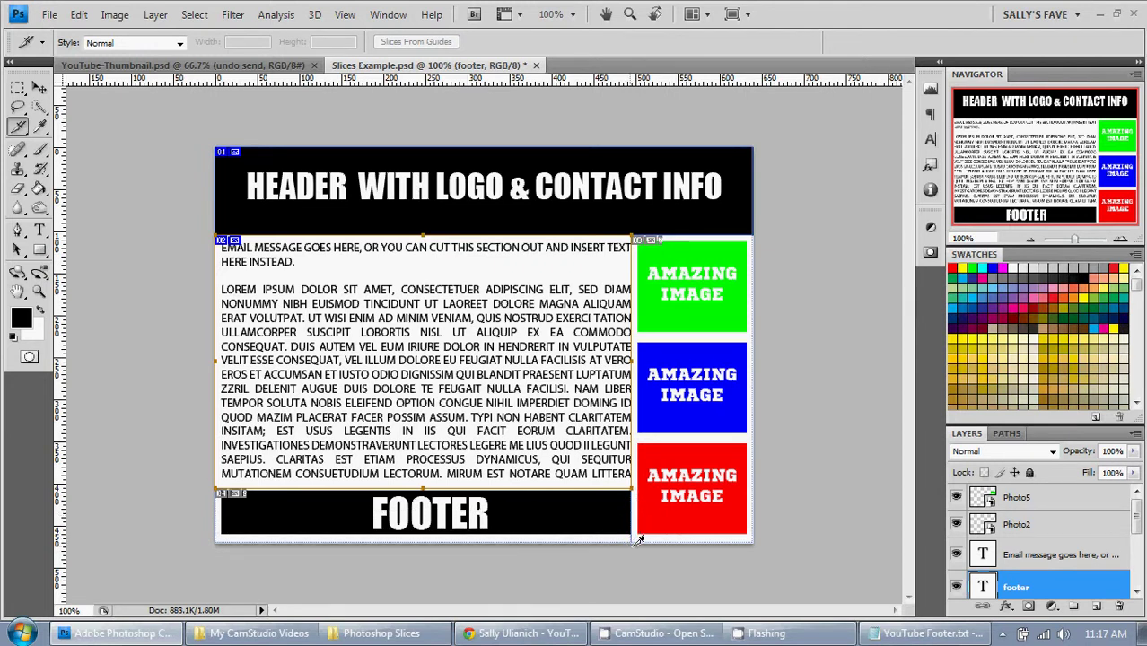
click(632, 536)
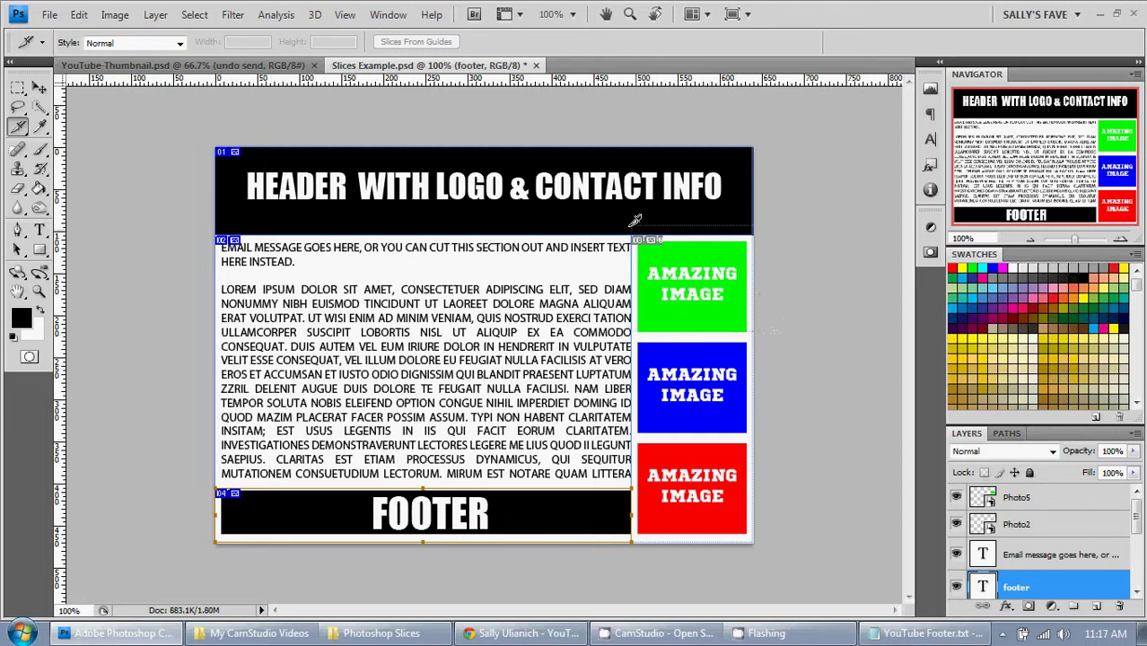
Step: Draw slices around the green and blue images, then select the red image slice
mouse_move(633, 236)
mouse_down()
mouse_move(751, 332)
mouse_move(693, 339)
mouse_up()
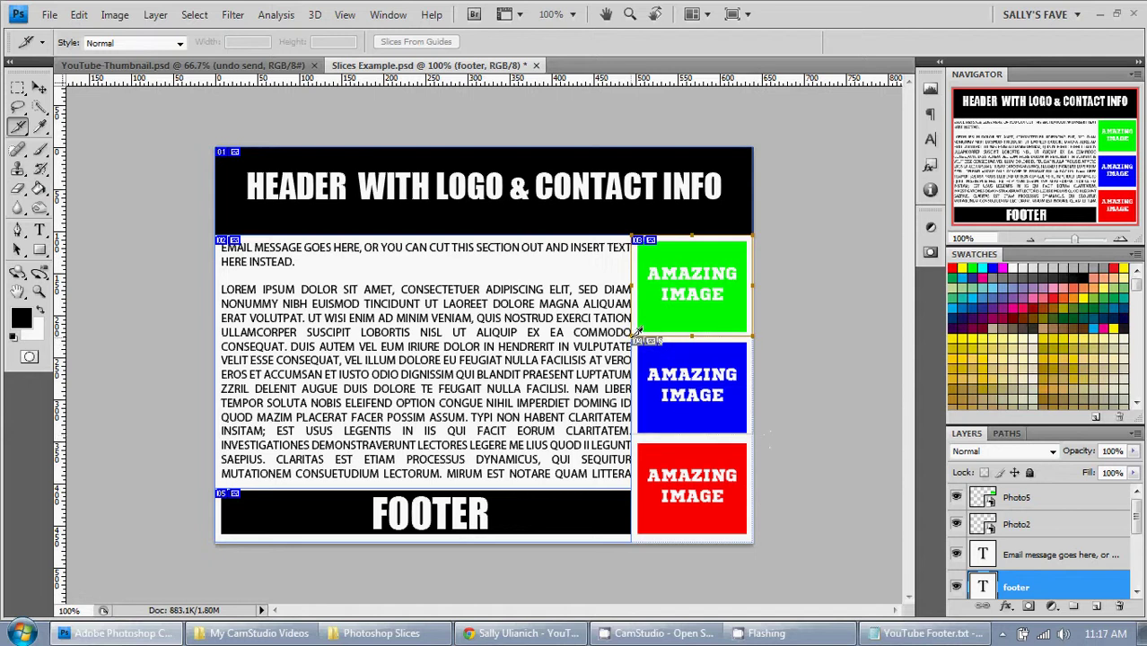
drag(634, 339, 743, 438)
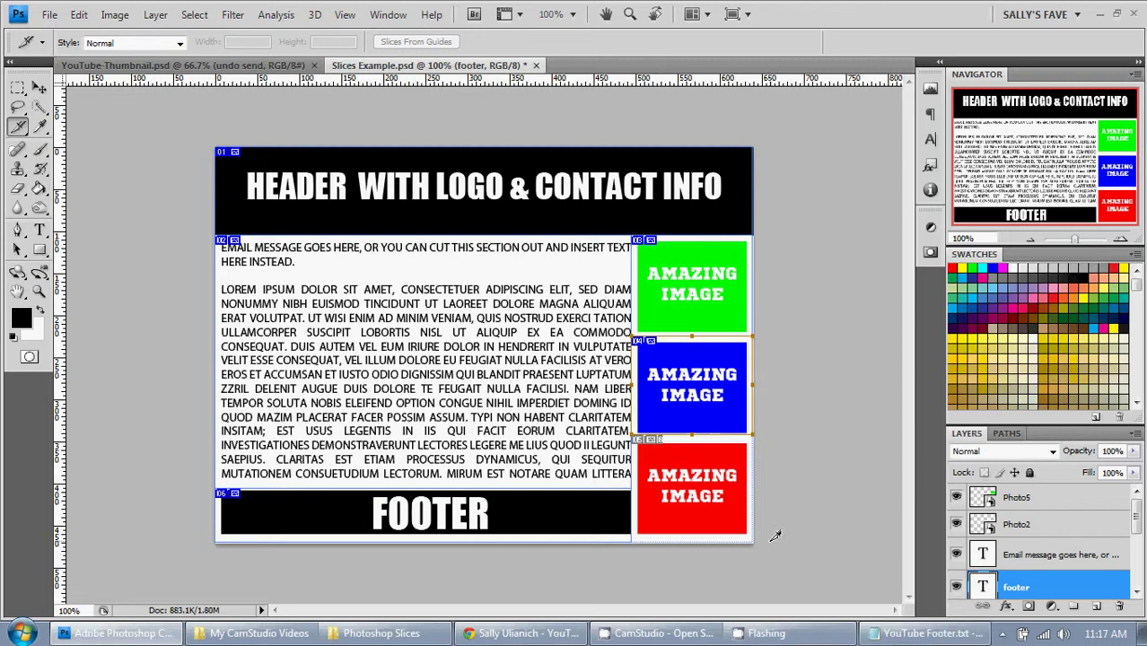
click(638, 437)
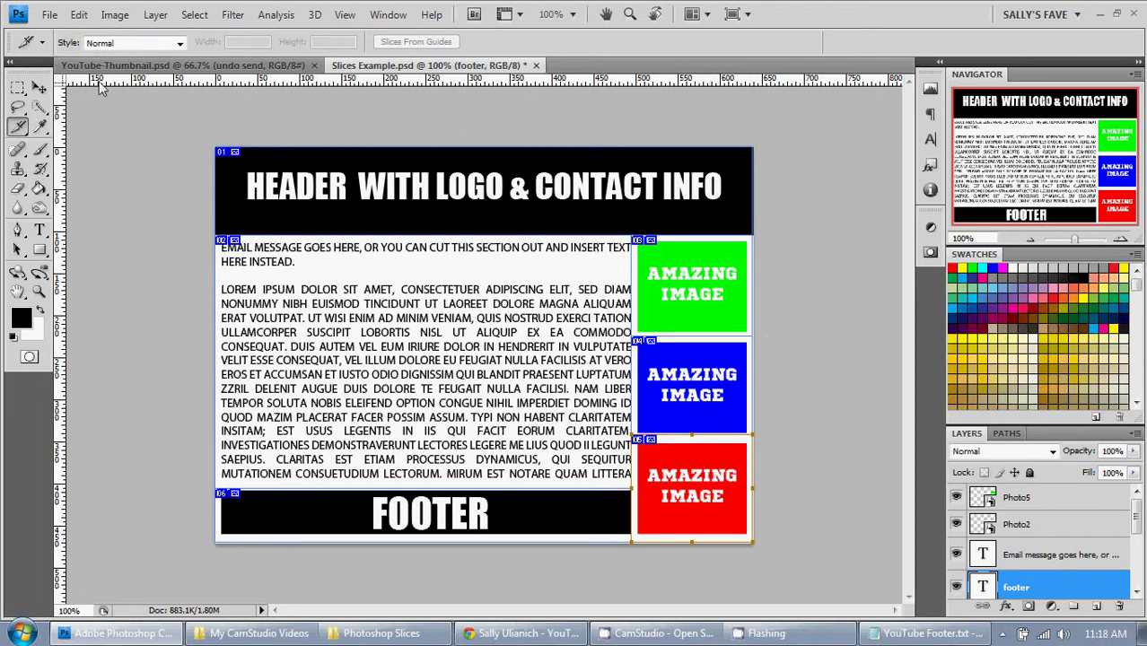
Step: Switch from the Slice Tool to the Slice Select Tool
click(19, 128)
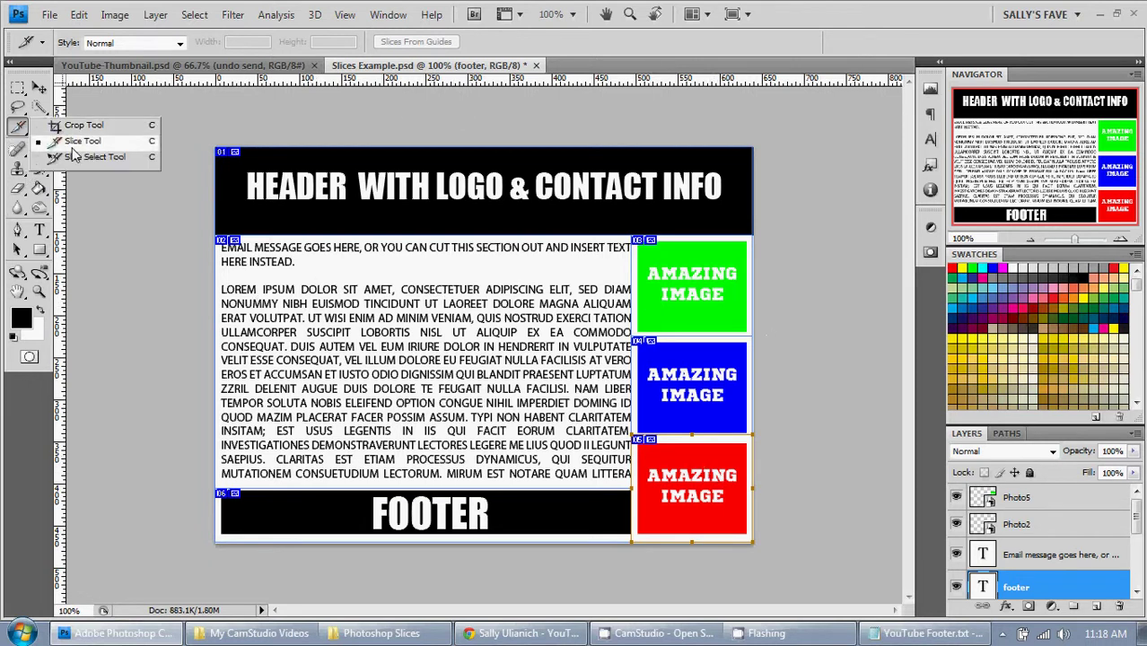
click(74, 156)
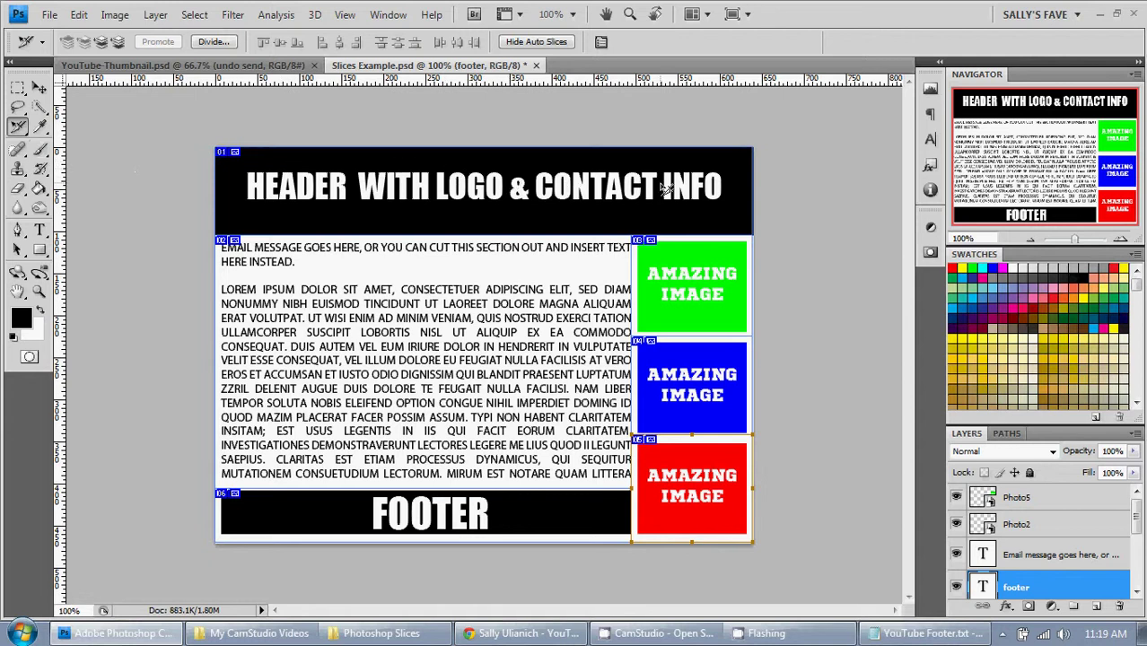
Step: Keep the header slice as type Image, link it to the blog's website URL, and set message text 'mouseover text'
double_click(227, 153)
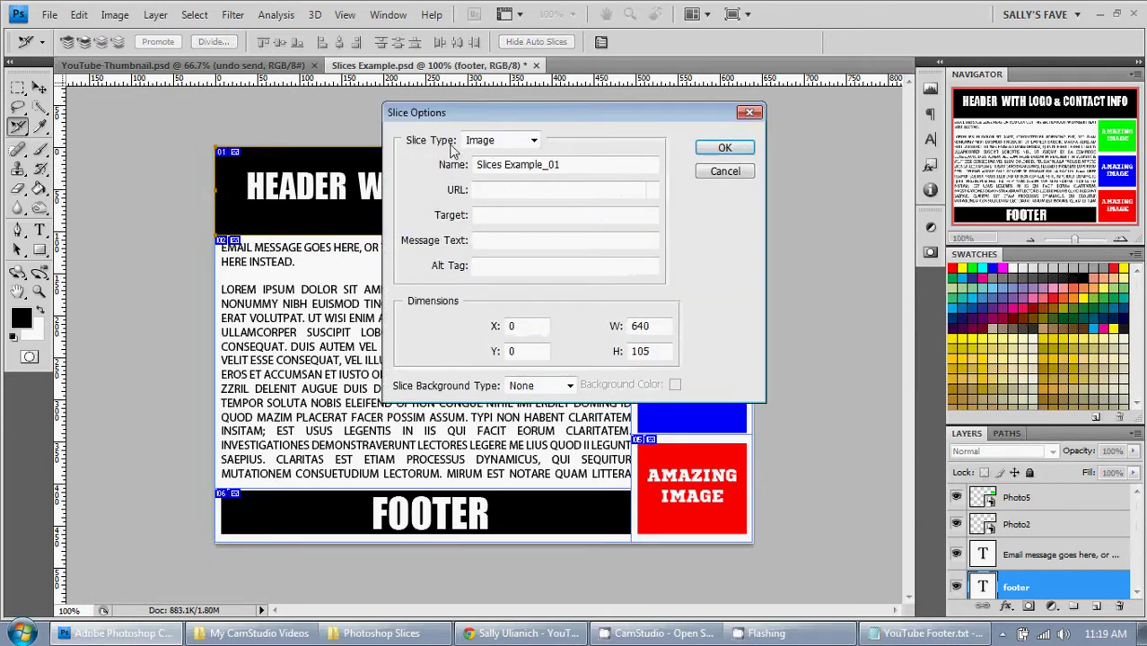
click(536, 142)
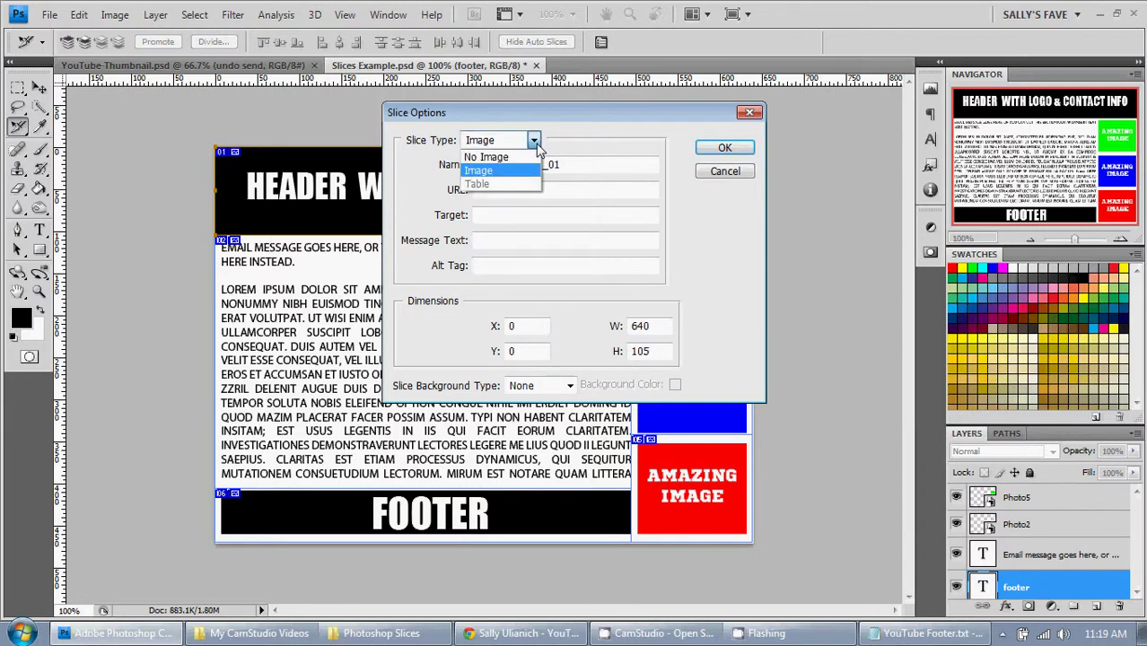
click(583, 150)
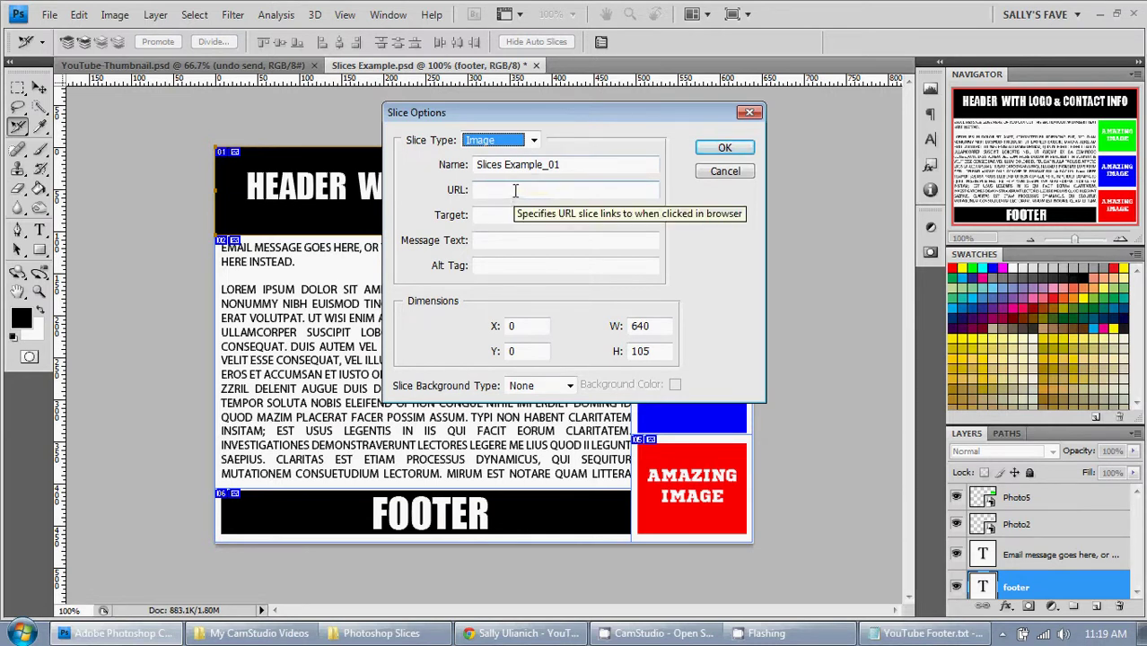
click(512, 189)
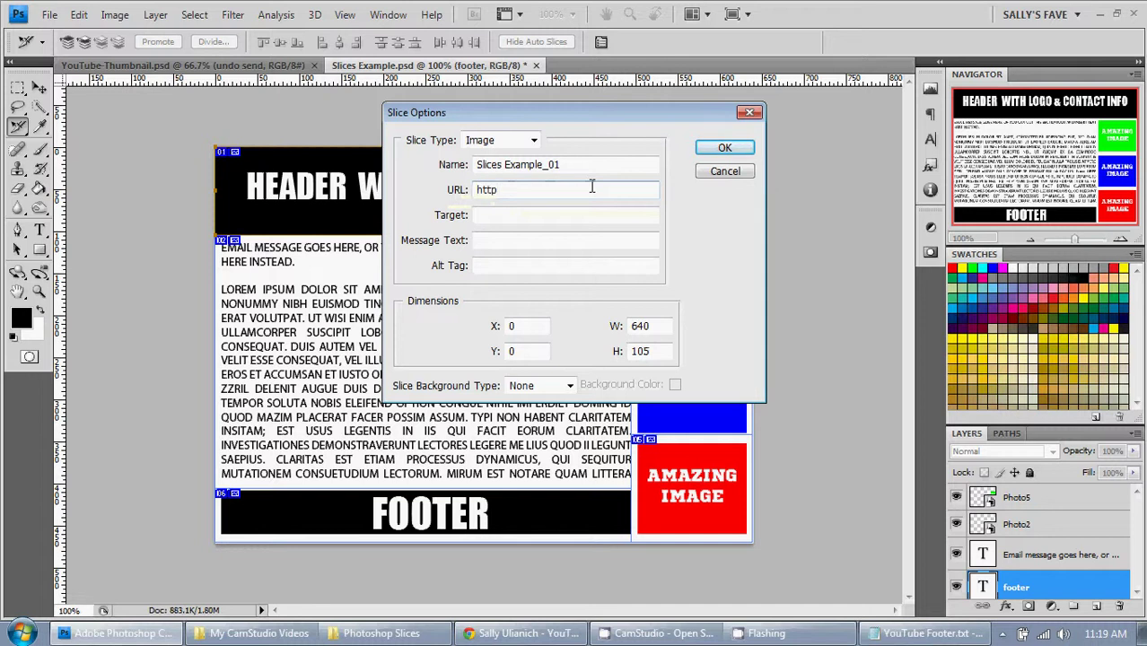
text(http://www.sallyu.com)
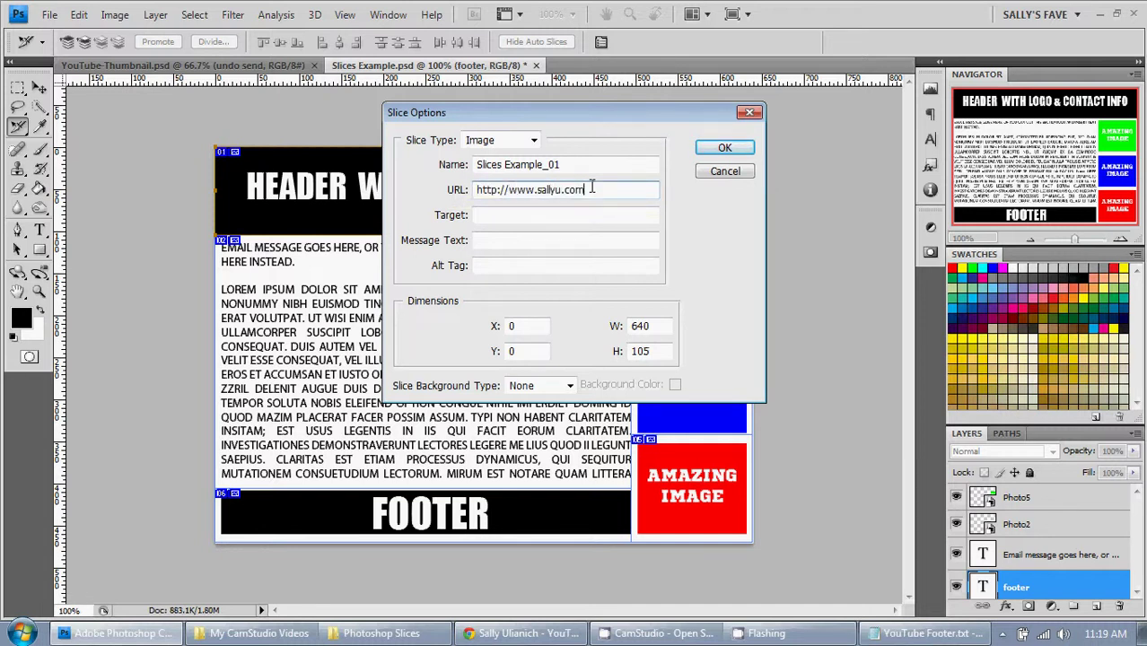
key(Tab)
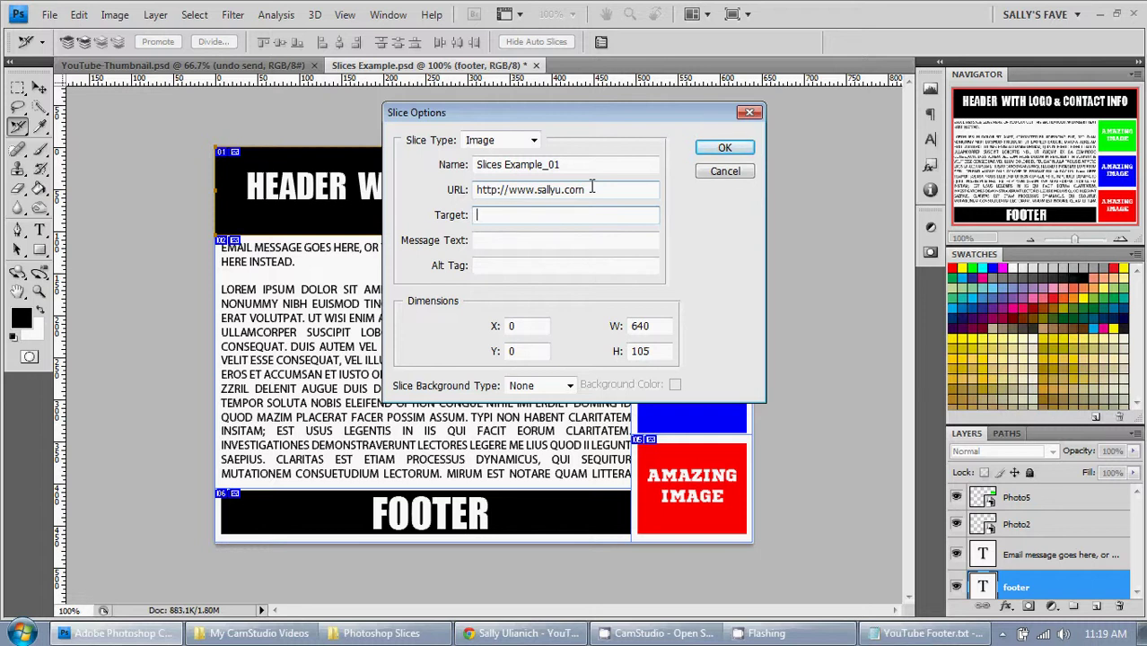
click(501, 243)
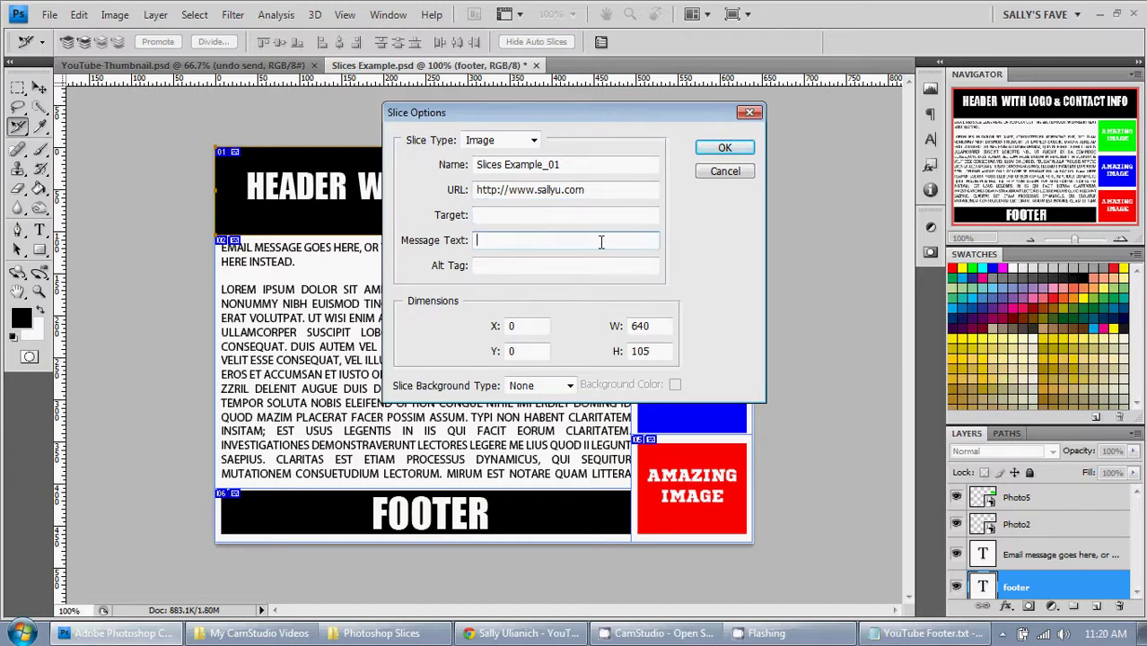
text(mouseover text)
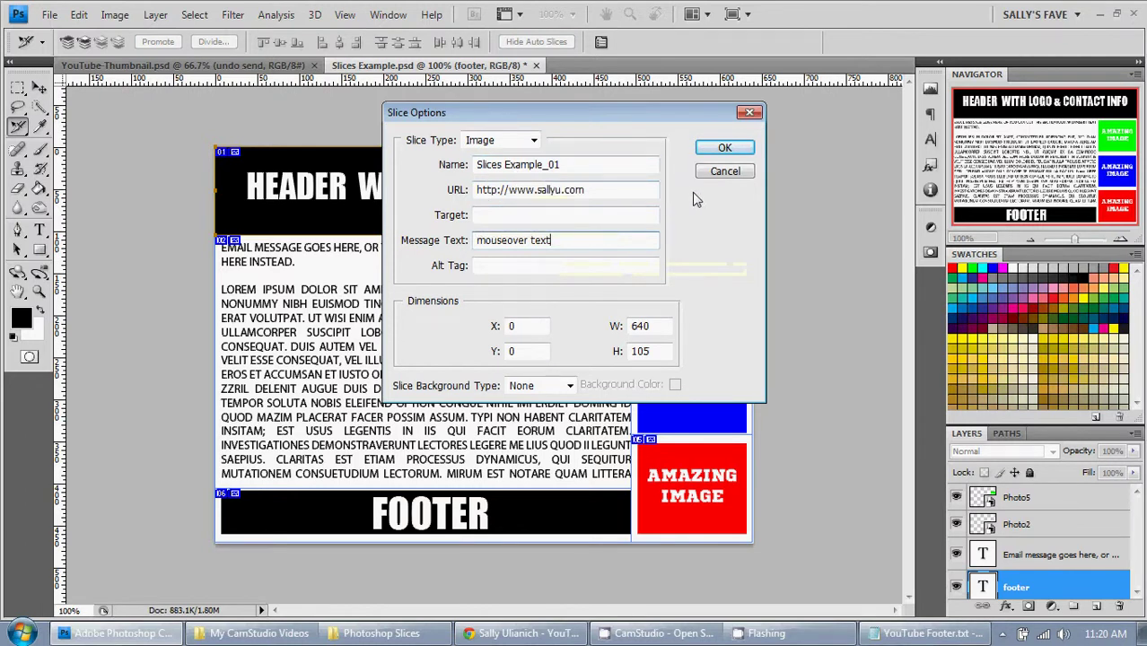
click(725, 148)
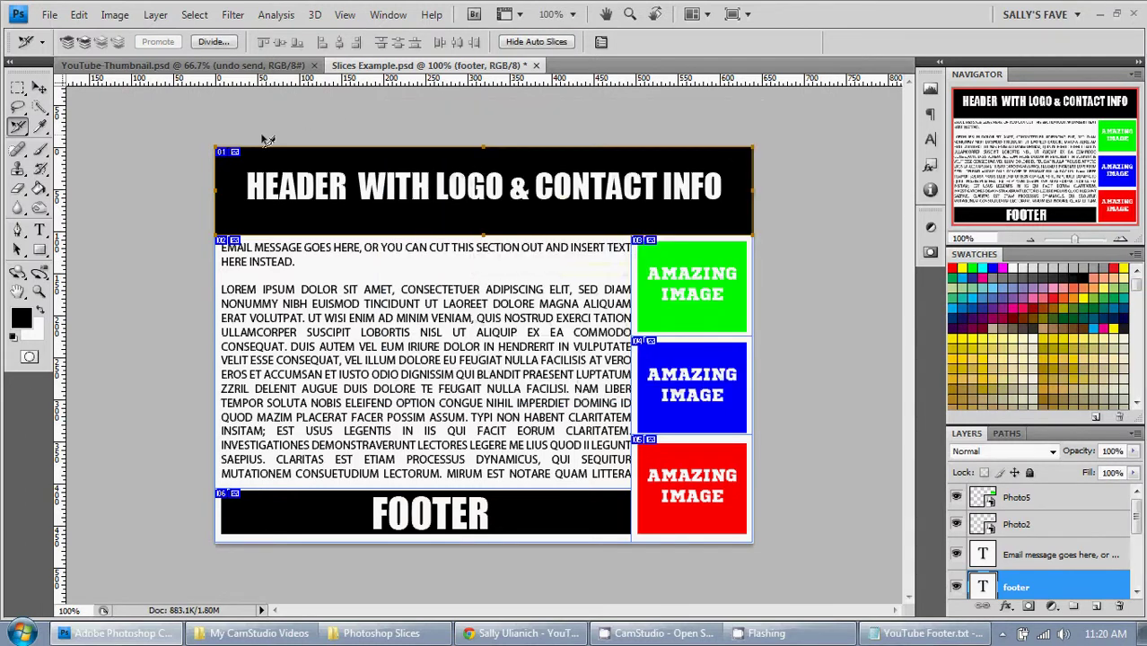
Step: Reopen the header slice's options to verify them, closing without changes
double_click(227, 157)
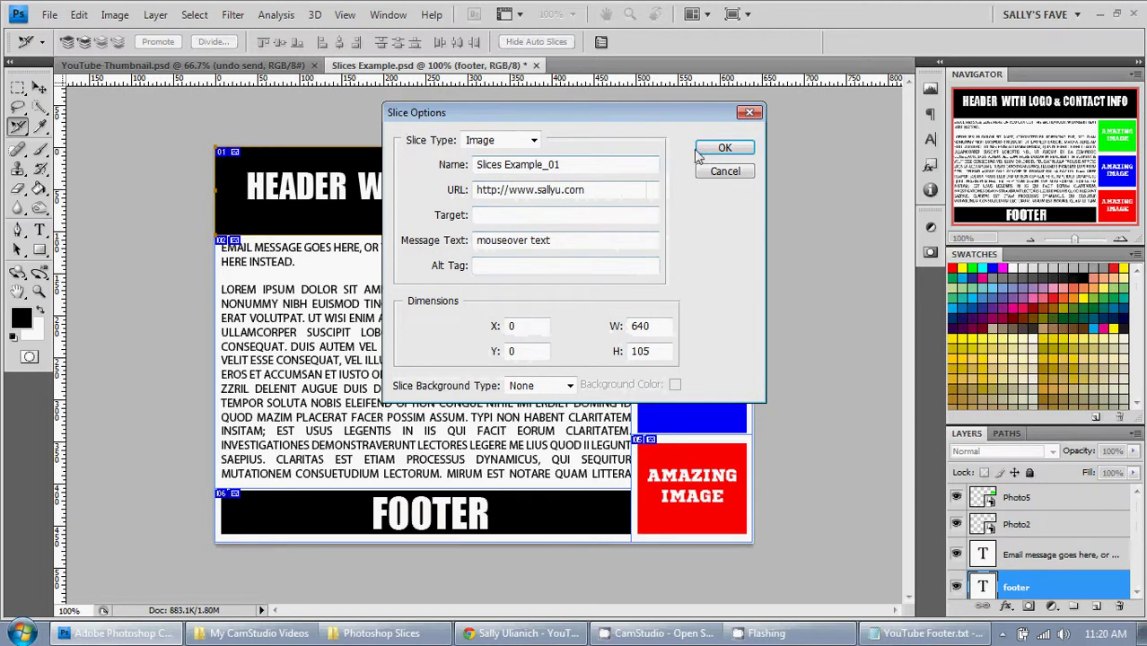
click(726, 147)
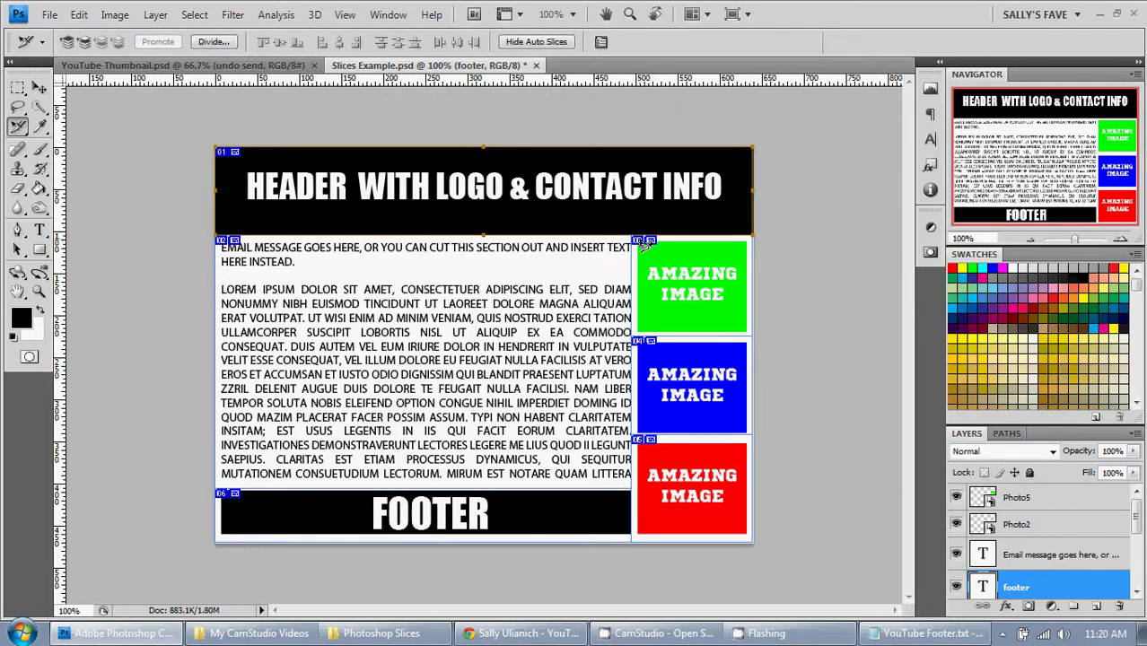
double_click(645, 244)
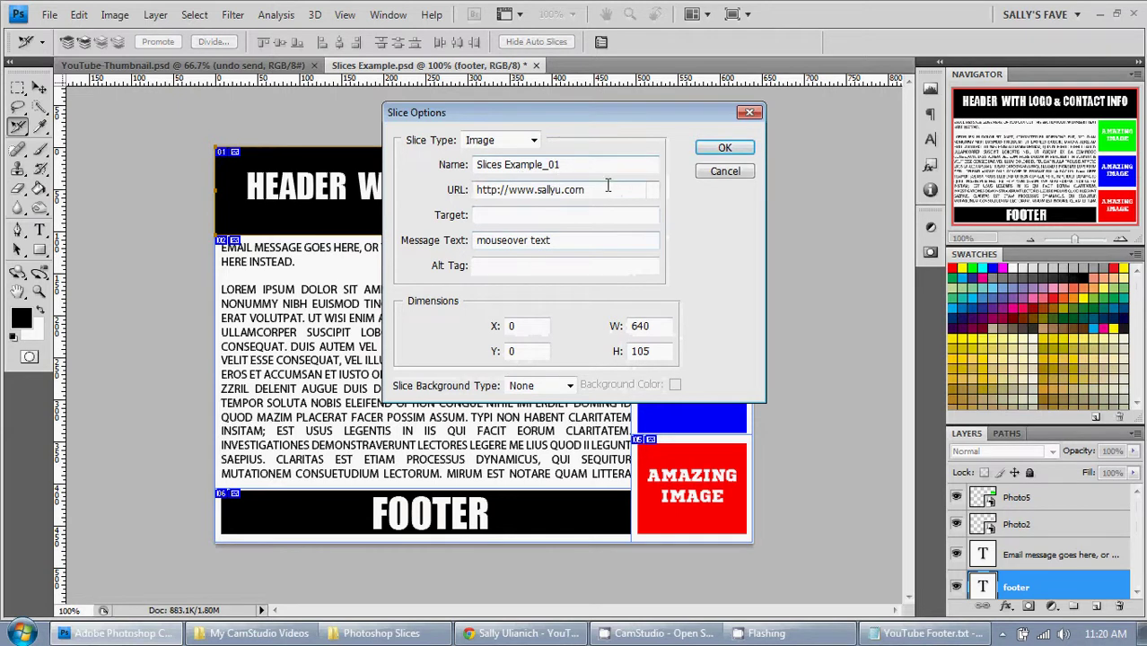
click(725, 171)
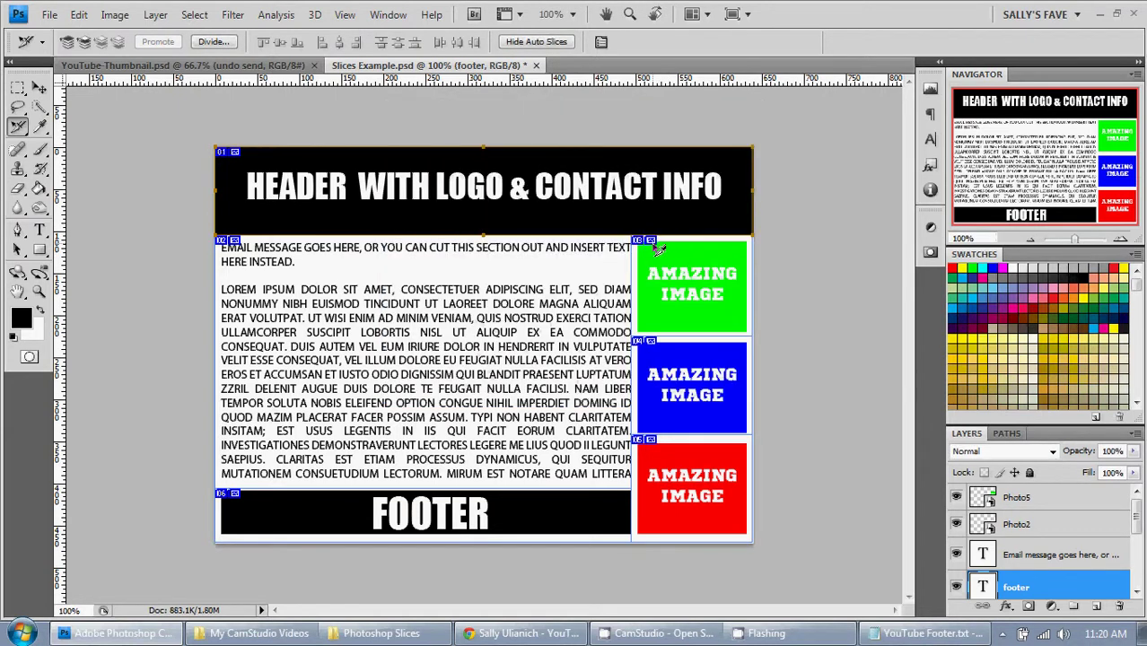
Step: Set the green image slice (03) URL to a mailto: e-mail address and close its options
double_click(657, 249)
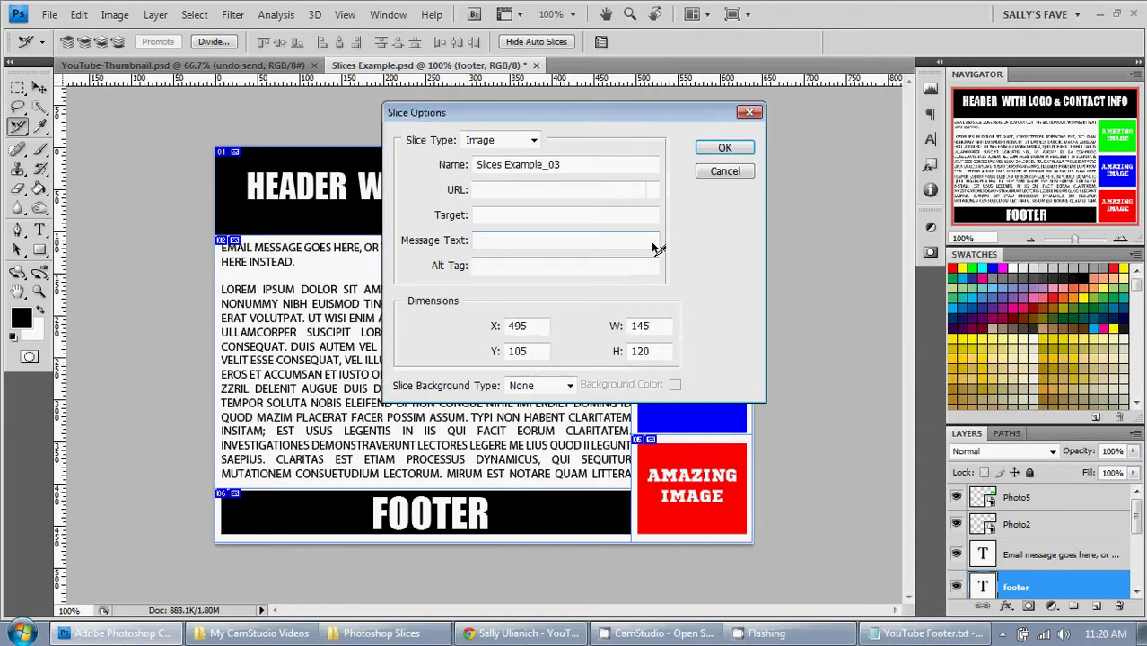
click(506, 191)
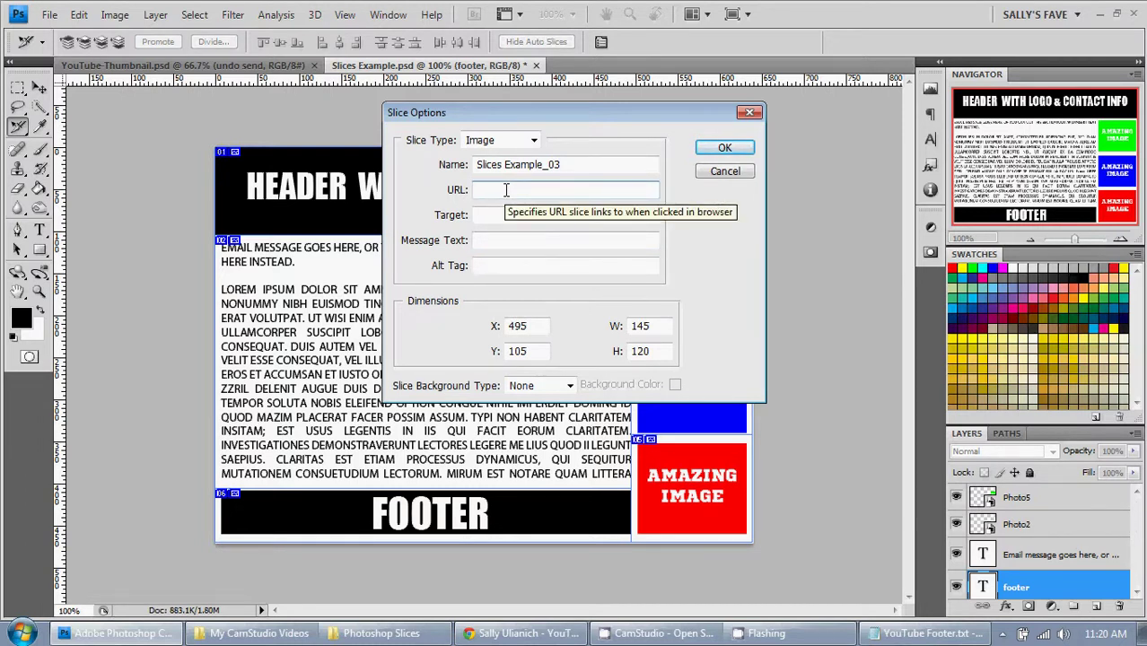
text(mailto)
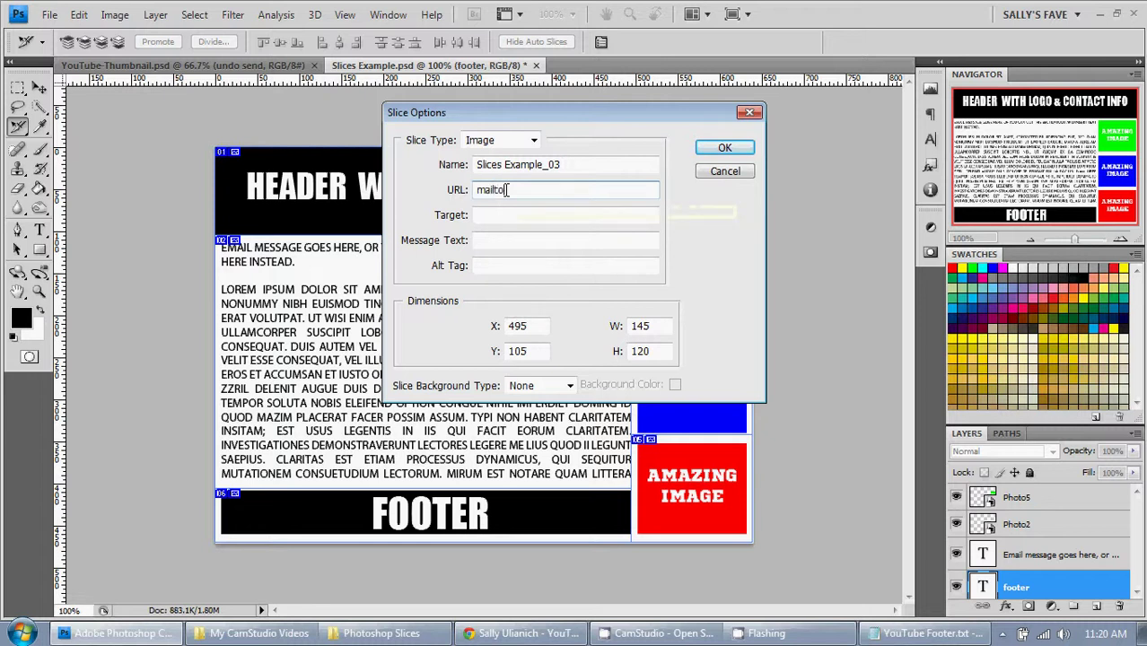
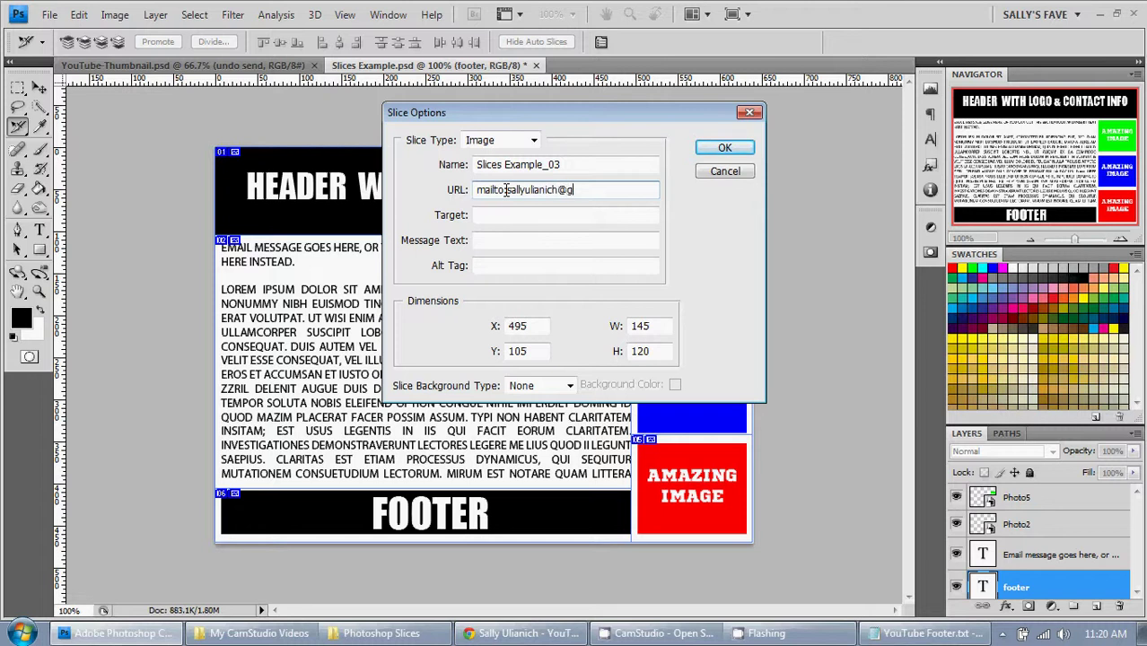
click(537, 213)
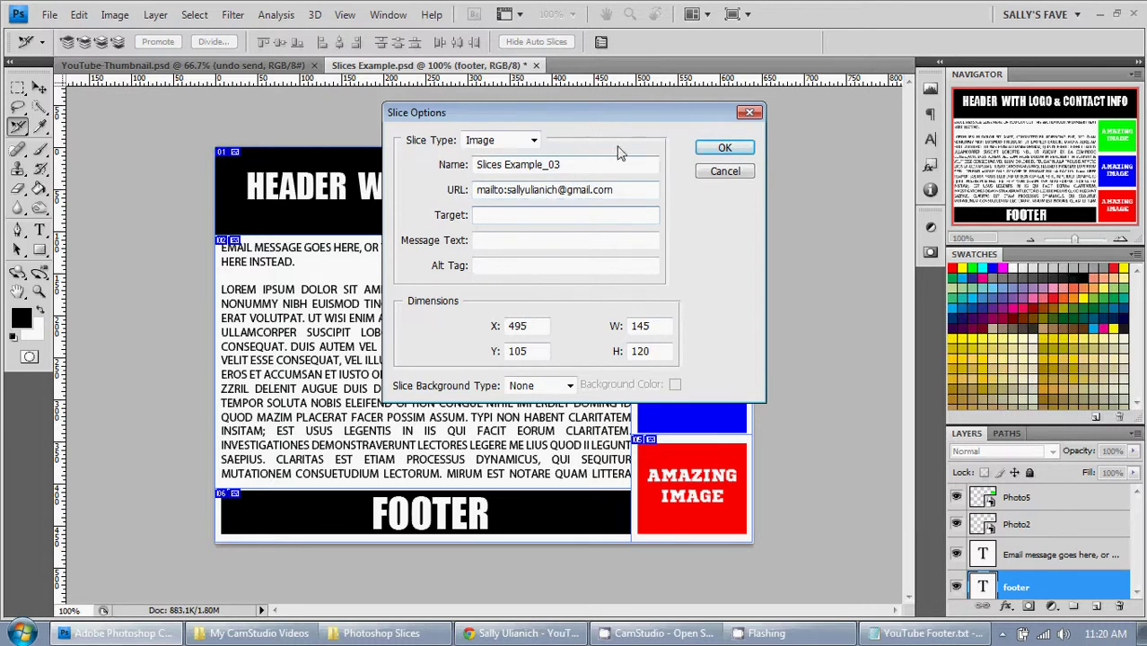
click(724, 151)
click(735, 175)
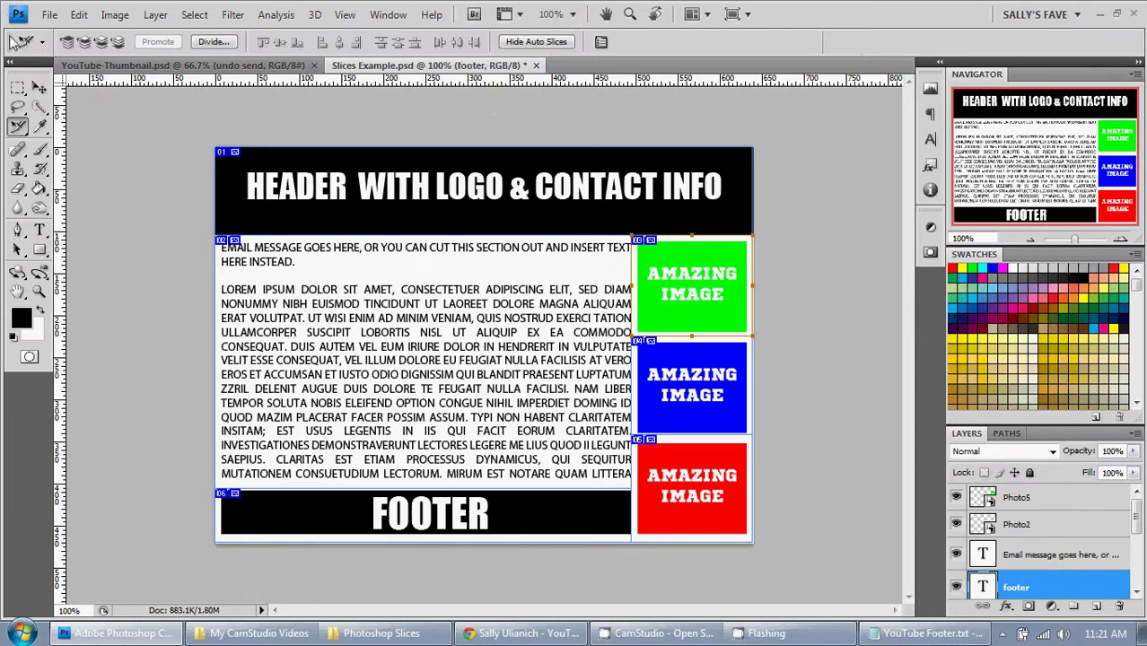
Step: Bring up Save for Web & Devices from the File menu to preview the layout as JPEG
click(54, 17)
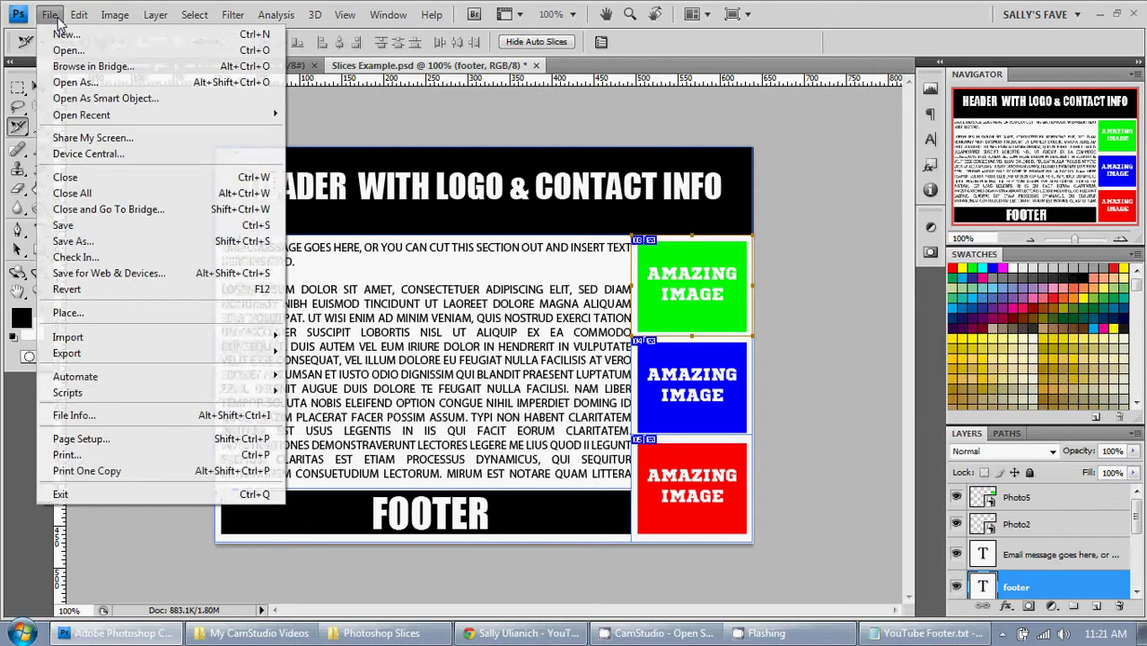
click(120, 271)
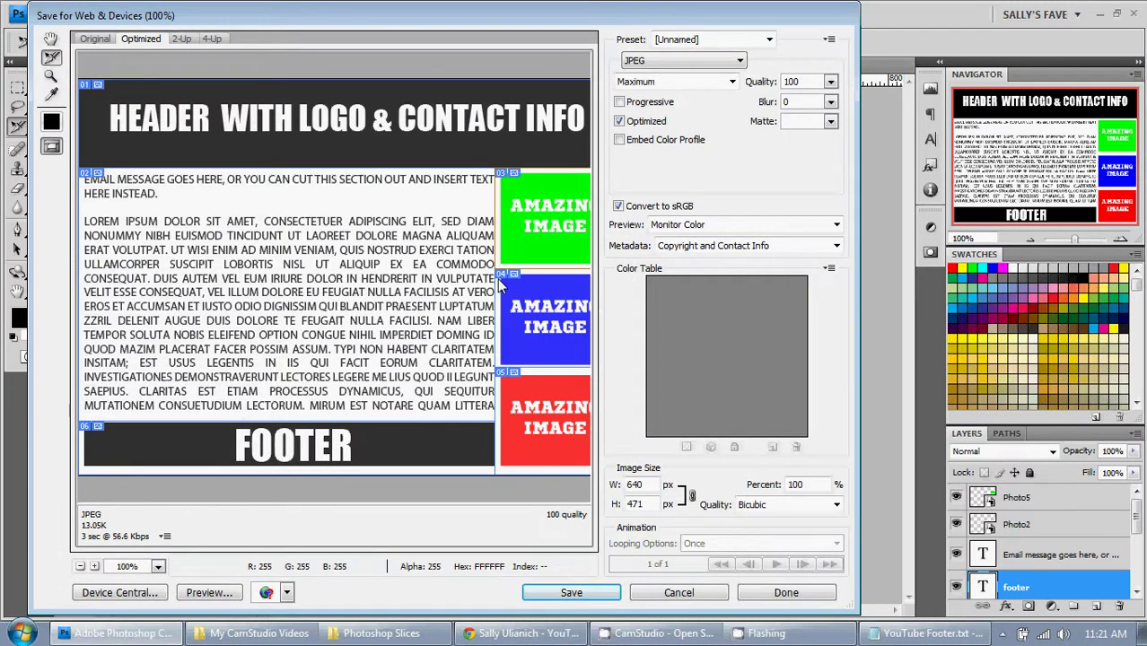
Step: Delete the user slice over the green image box and select the regenerated auto slice
key(Return)
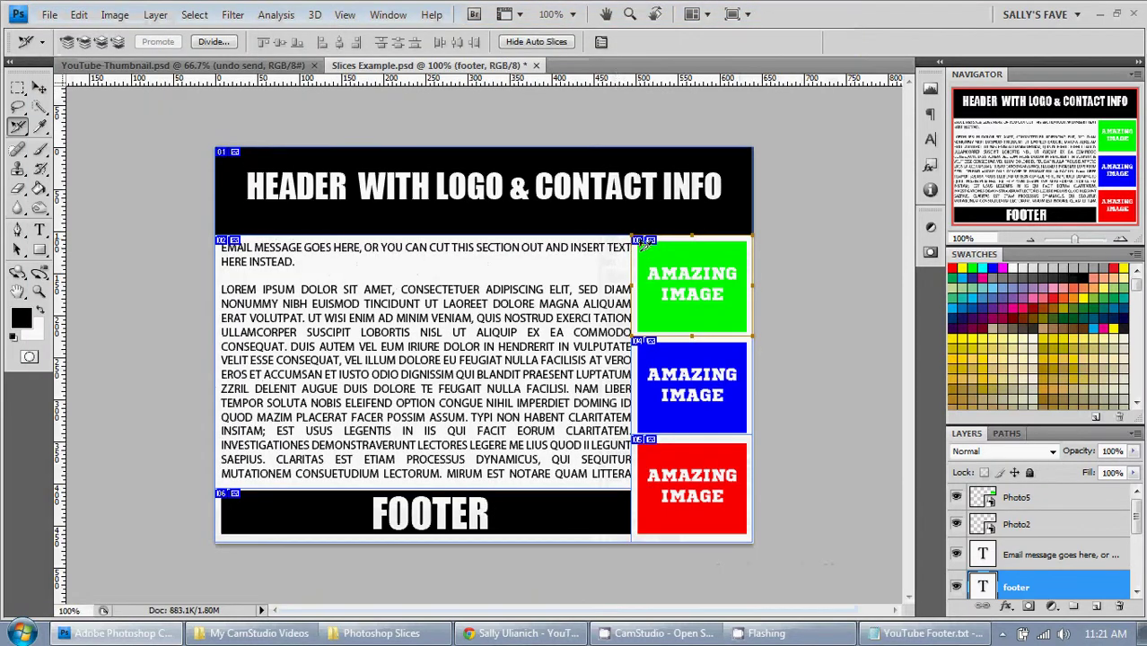
right_click(643, 242)
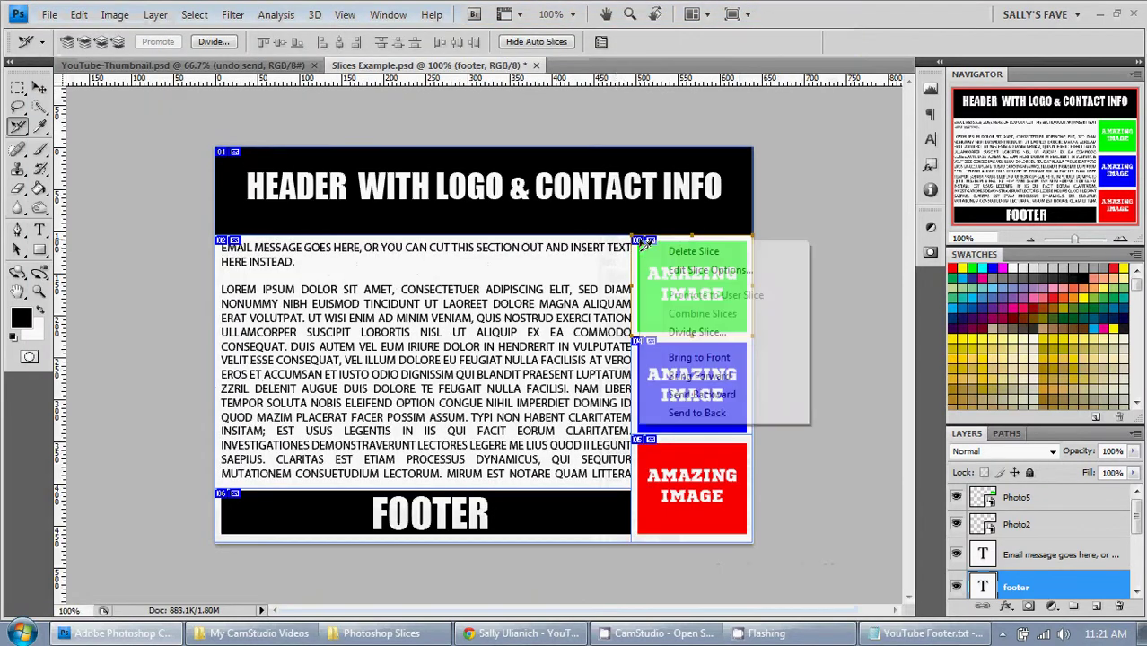
click(731, 255)
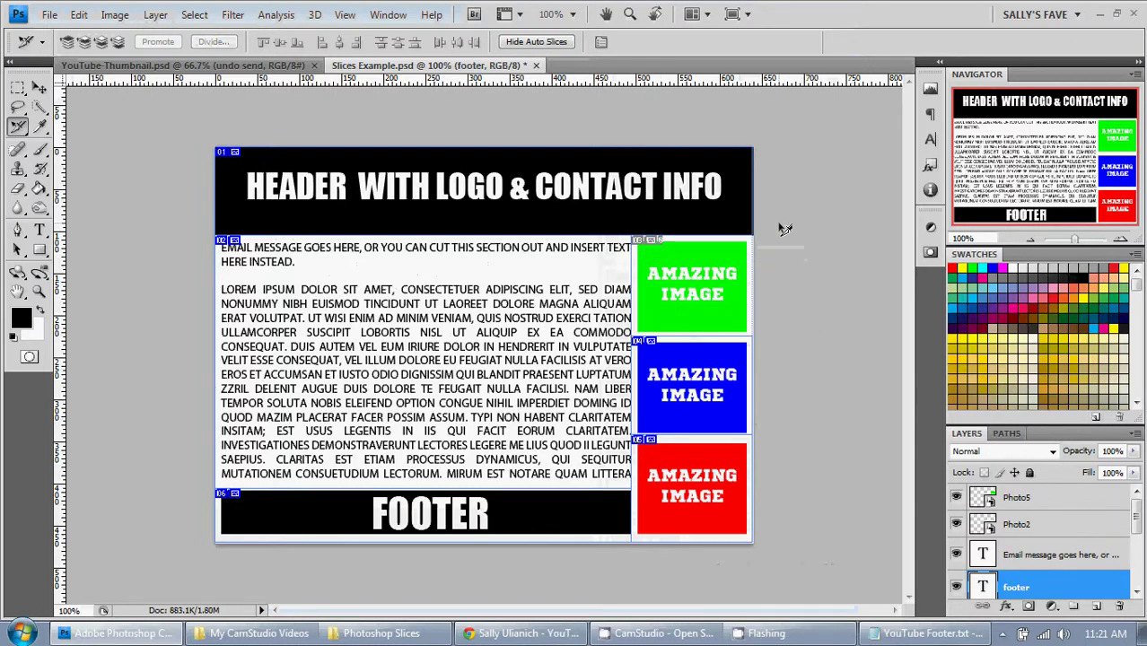
click(750, 325)
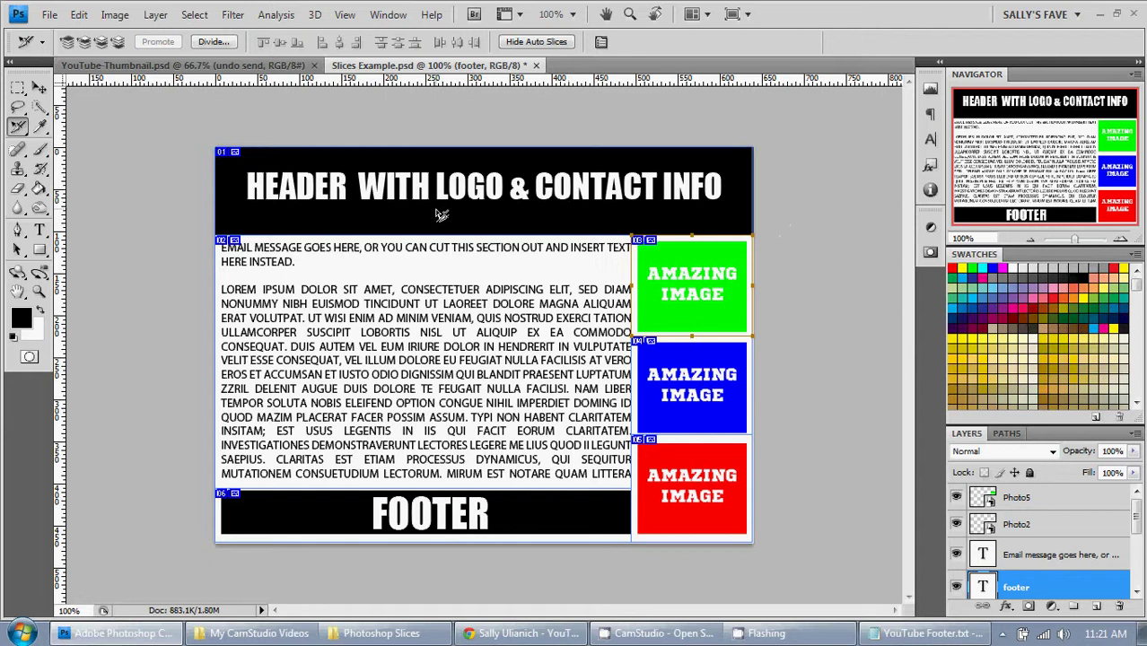
Step: Export the layout as HTML and Images, saved as Slices-Example.html
click(48, 15)
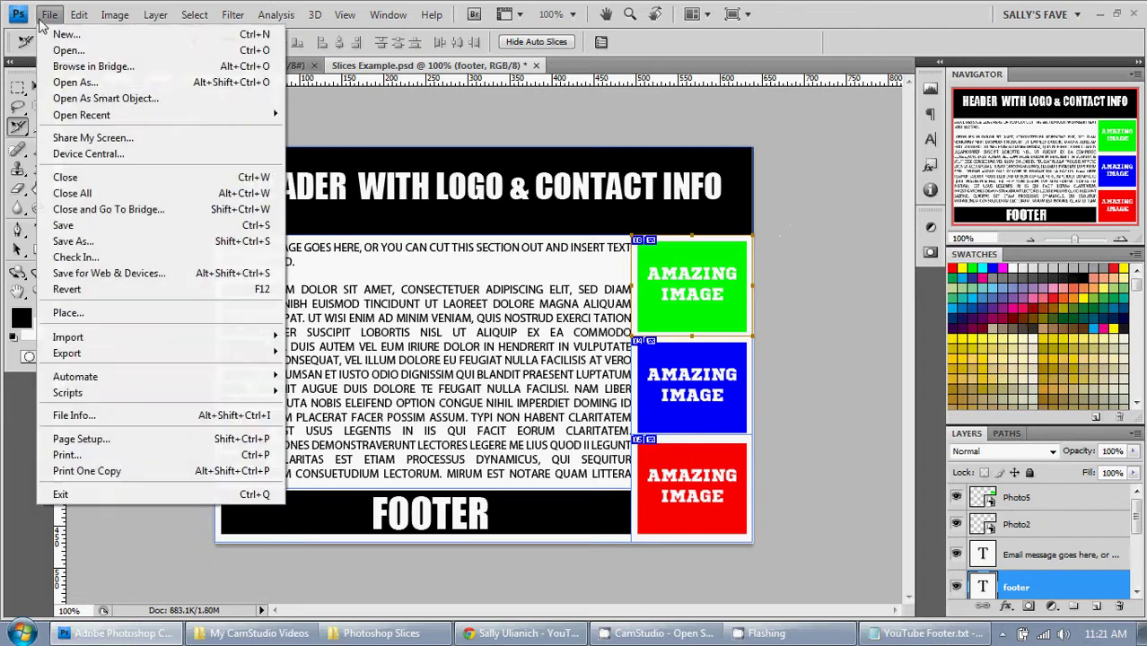
click(99, 273)
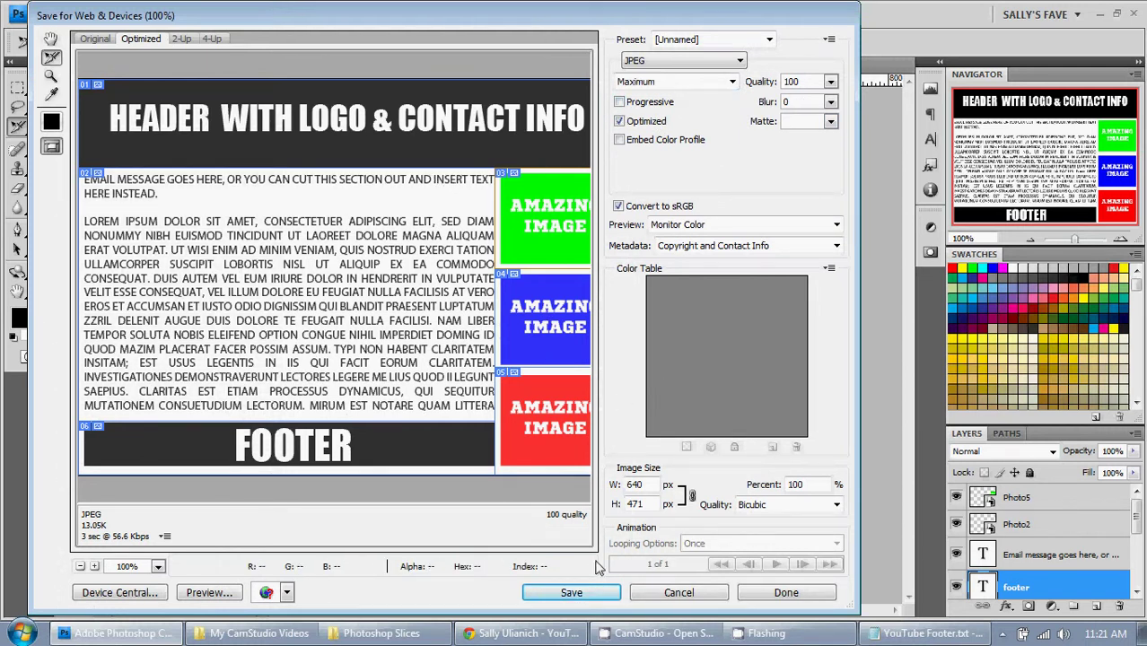
click(579, 594)
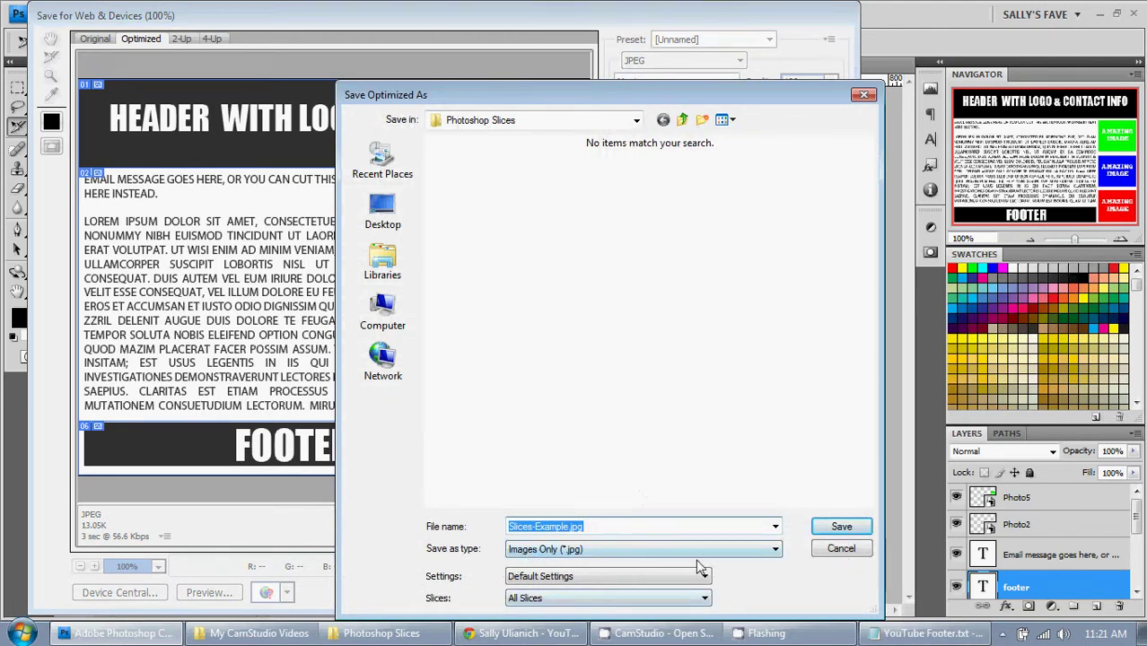
click(776, 551)
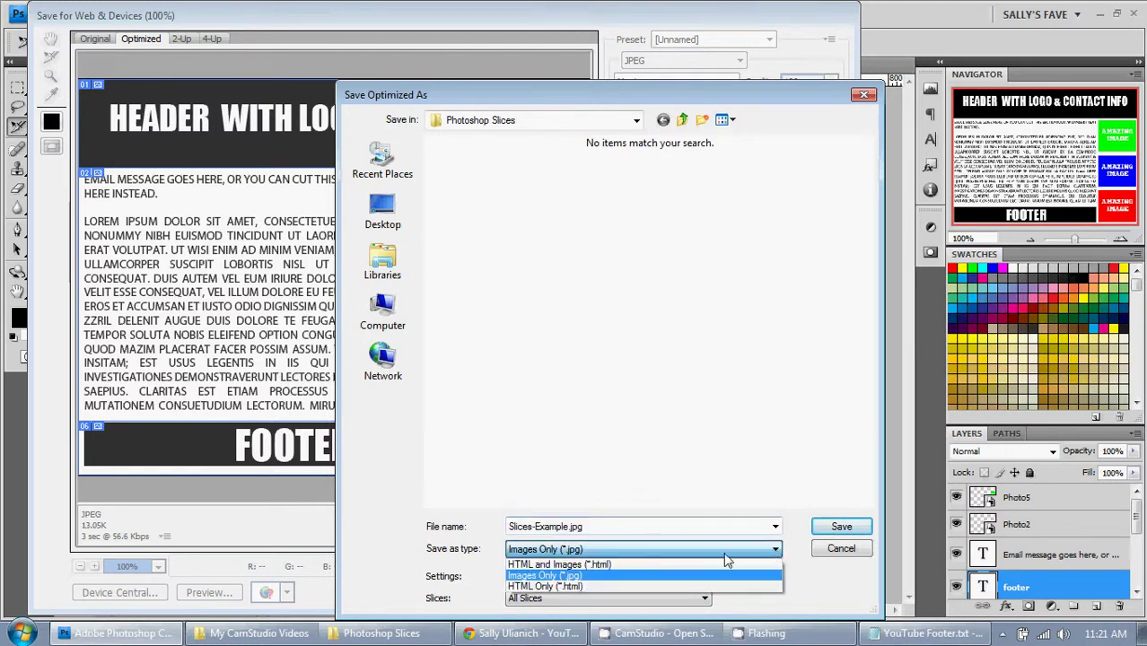
click(595, 565)
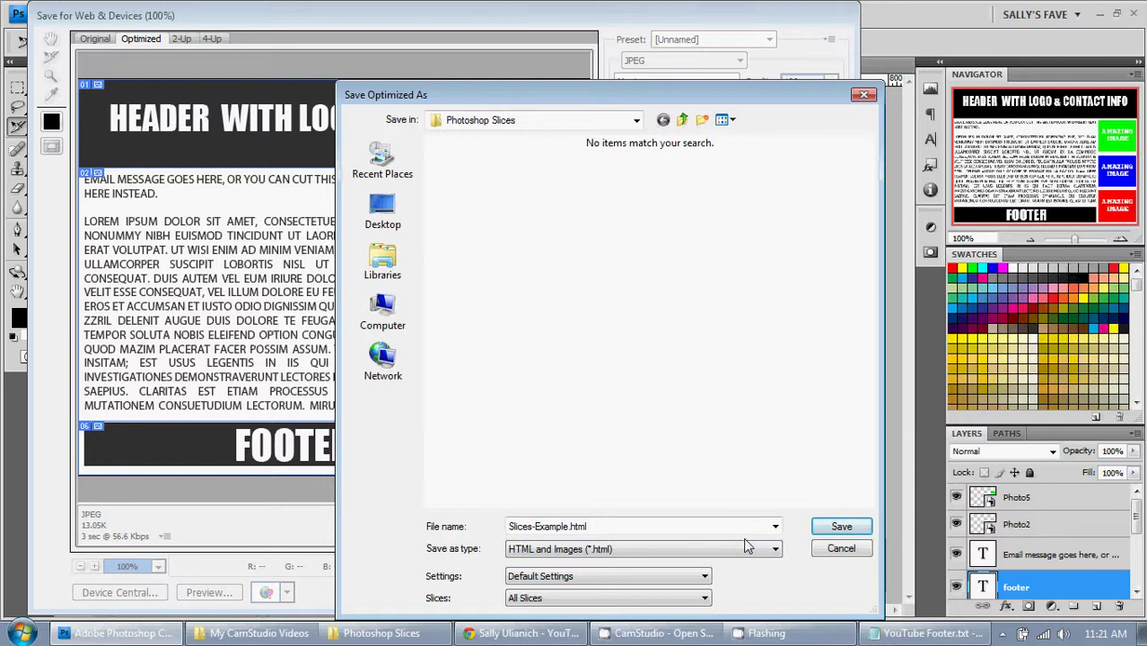
click(848, 535)
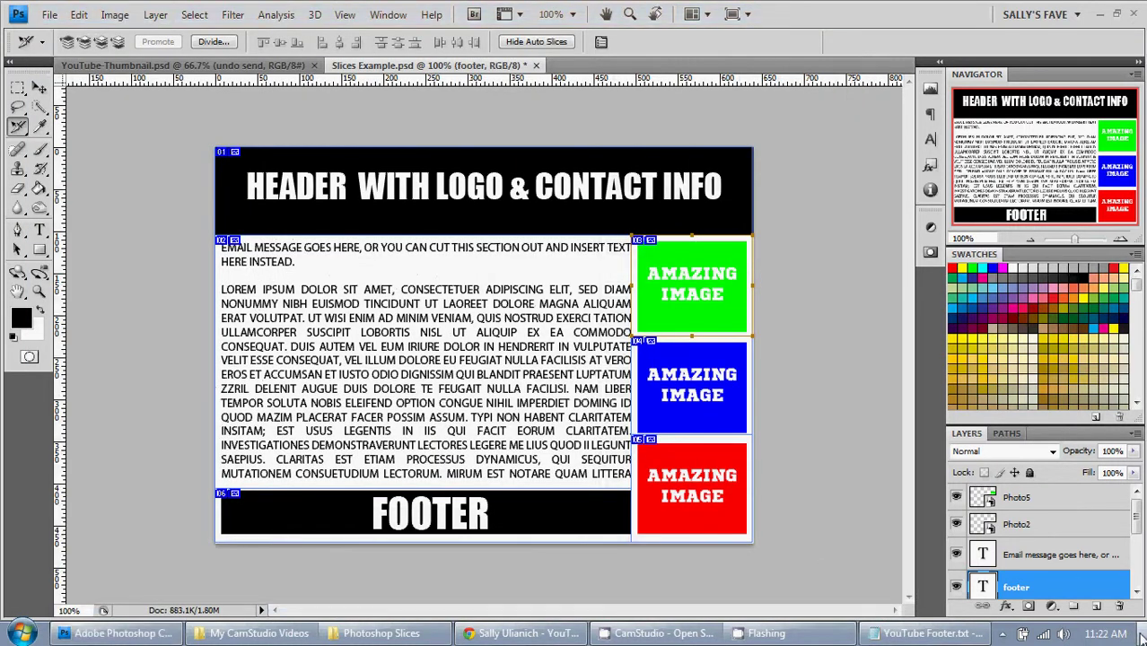
Step: Open the Photoshop Slices folder, inspect its images subfolder, and select Slices-Example.html
click(1141, 633)
click(36, 300)
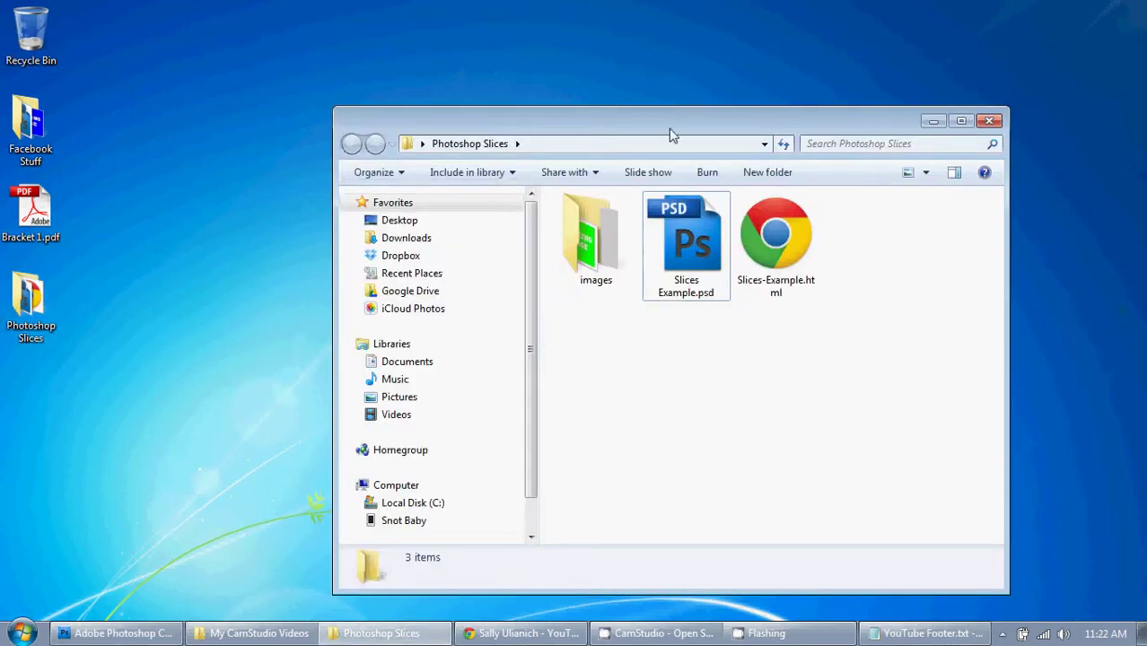
drag(681, 122, 566, 71)
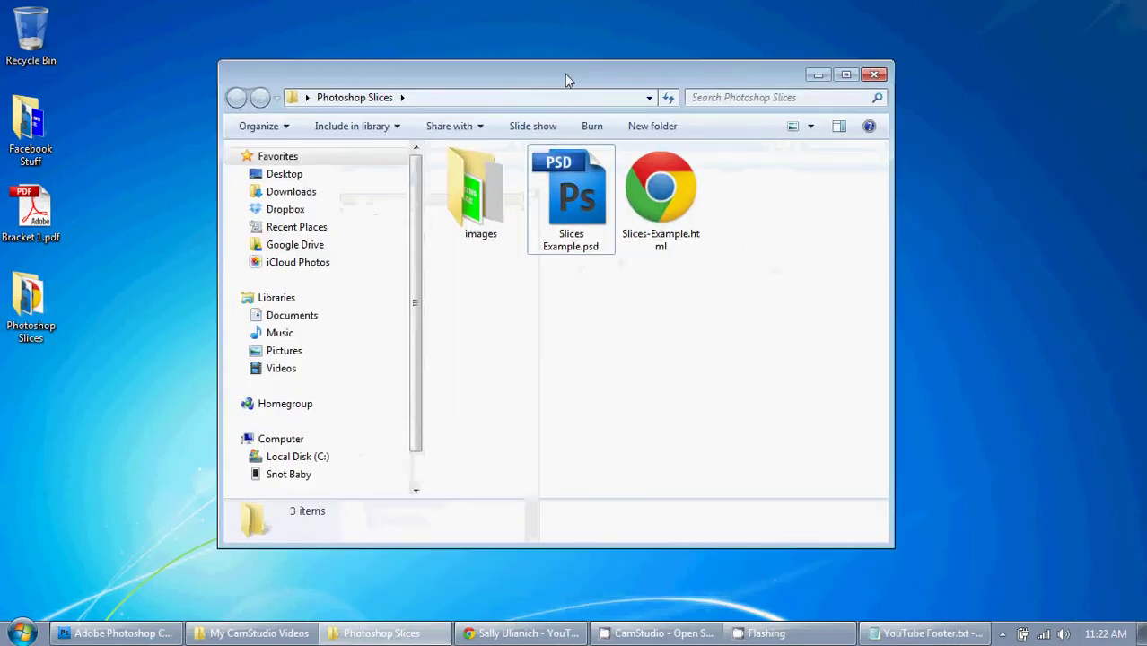
double_click(484, 197)
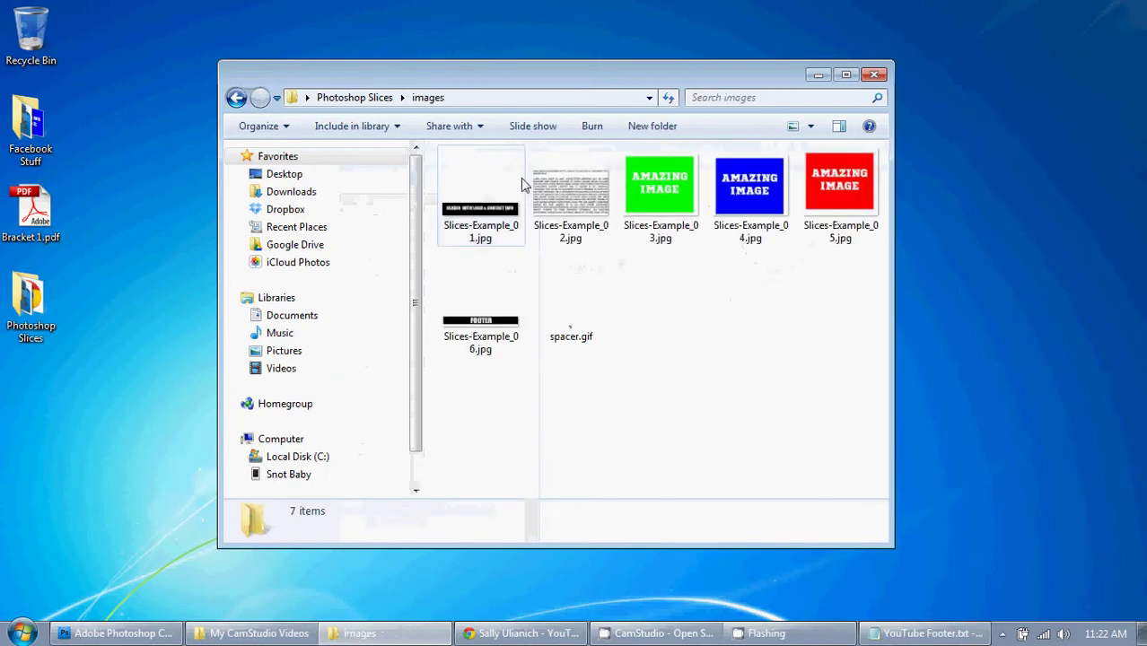
key(BackSpace)
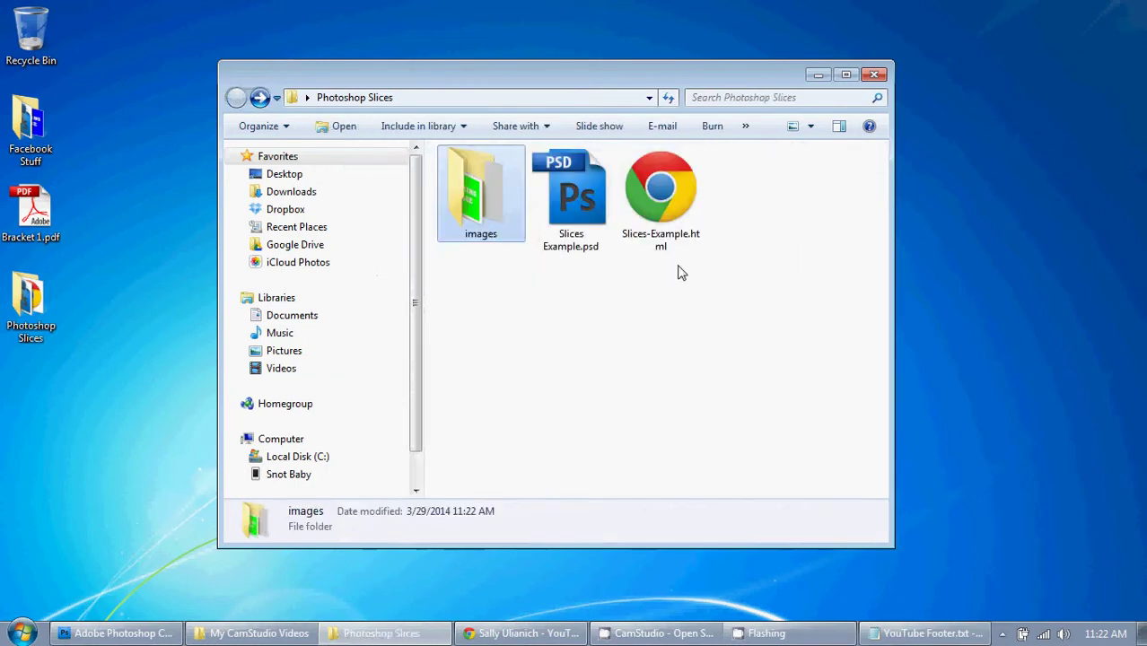
click(669, 204)
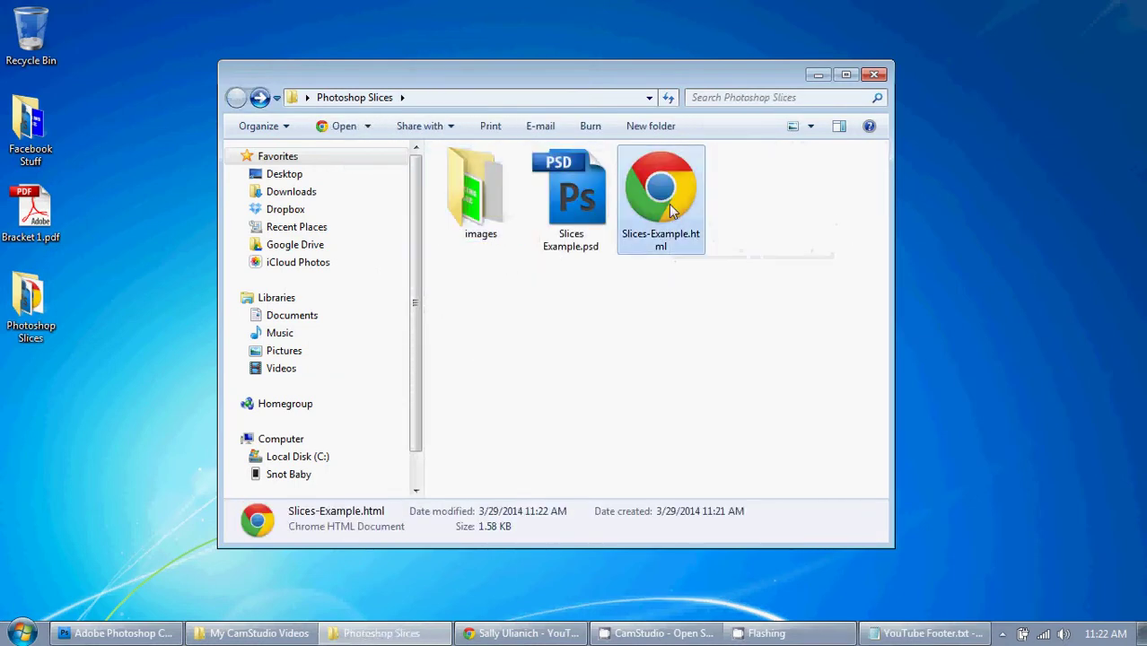
Step: Open Slices-Example.html in Chrome, follow the header link to the blog, return, and close the tab
double_click(669, 204)
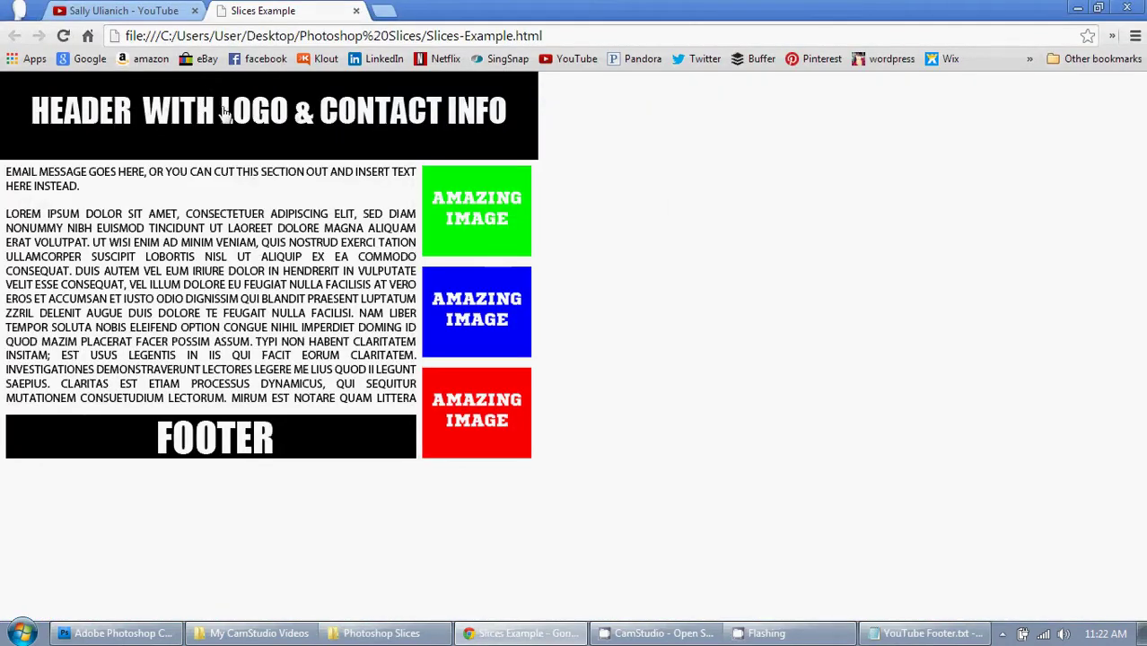
key(F5)
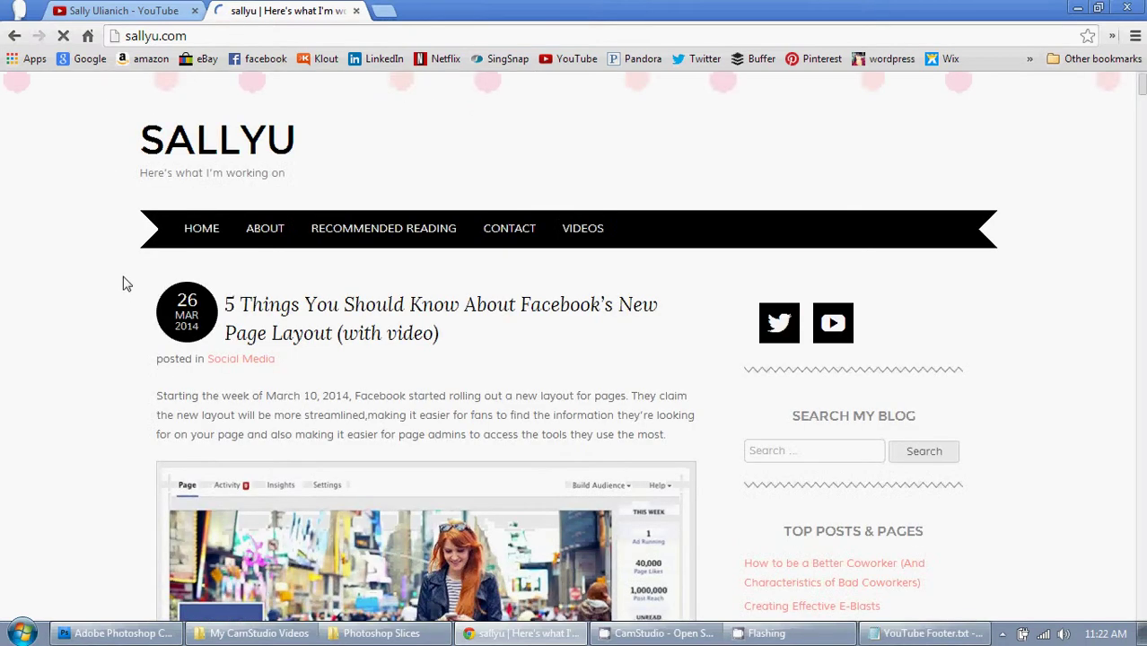
scroll(105, 206, down, 3)
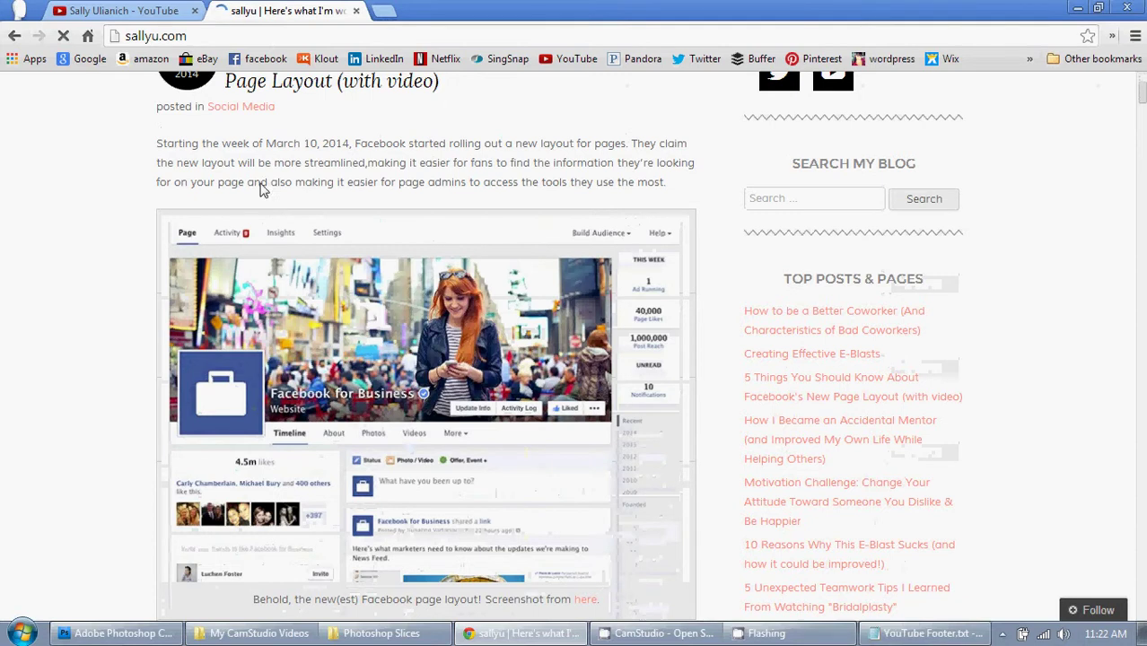
scroll(179, 186, down, 2)
key(alt+Left)
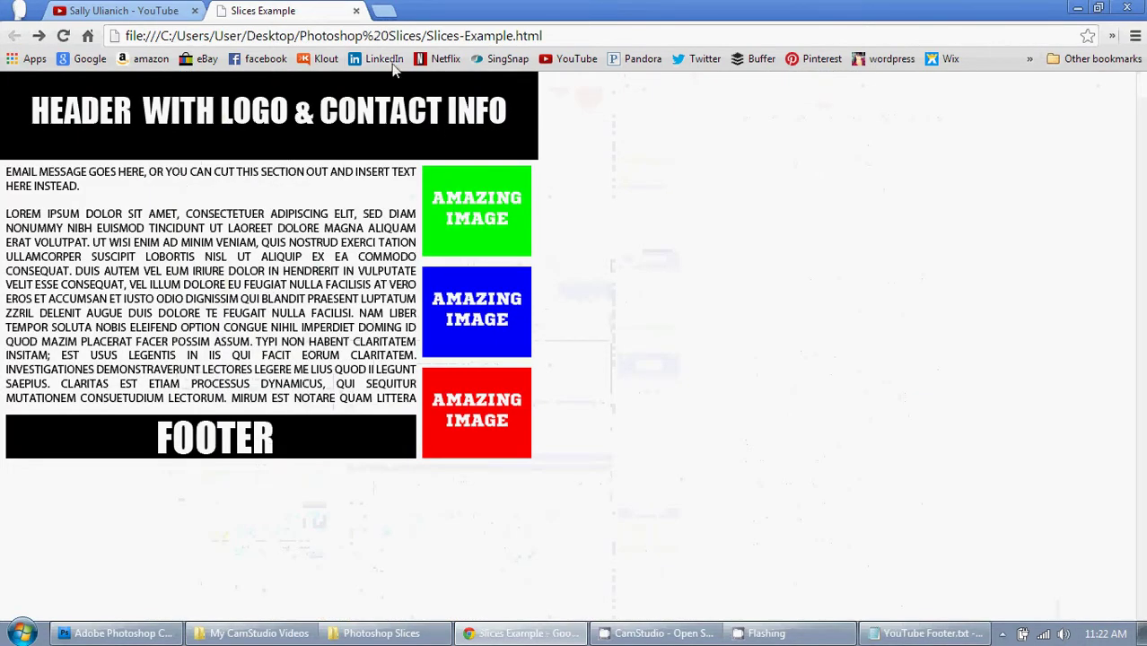
click(356, 10)
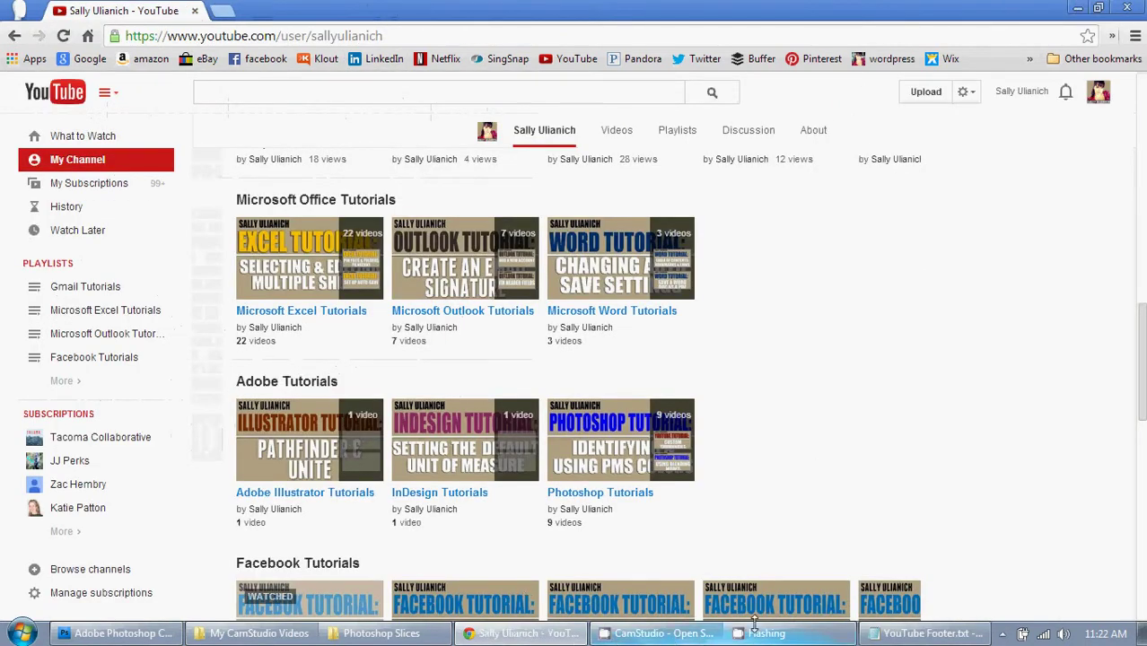
Step: Duplicate Slices-Example.html within the Photoshop Slices folder
click(377, 634)
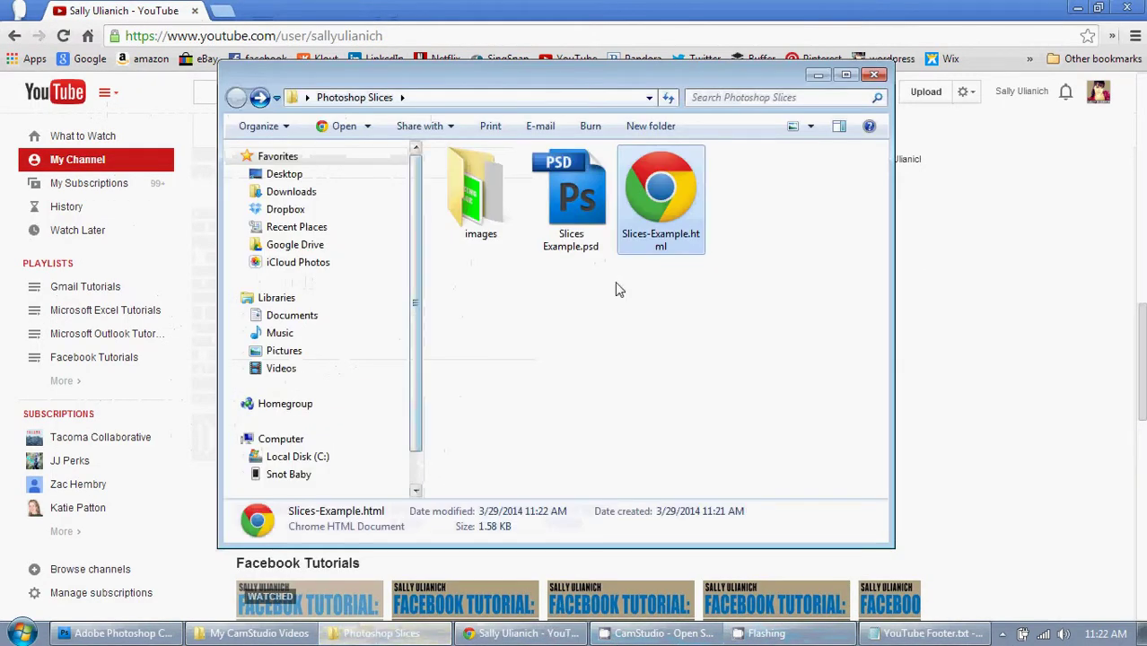
click(1078, 8)
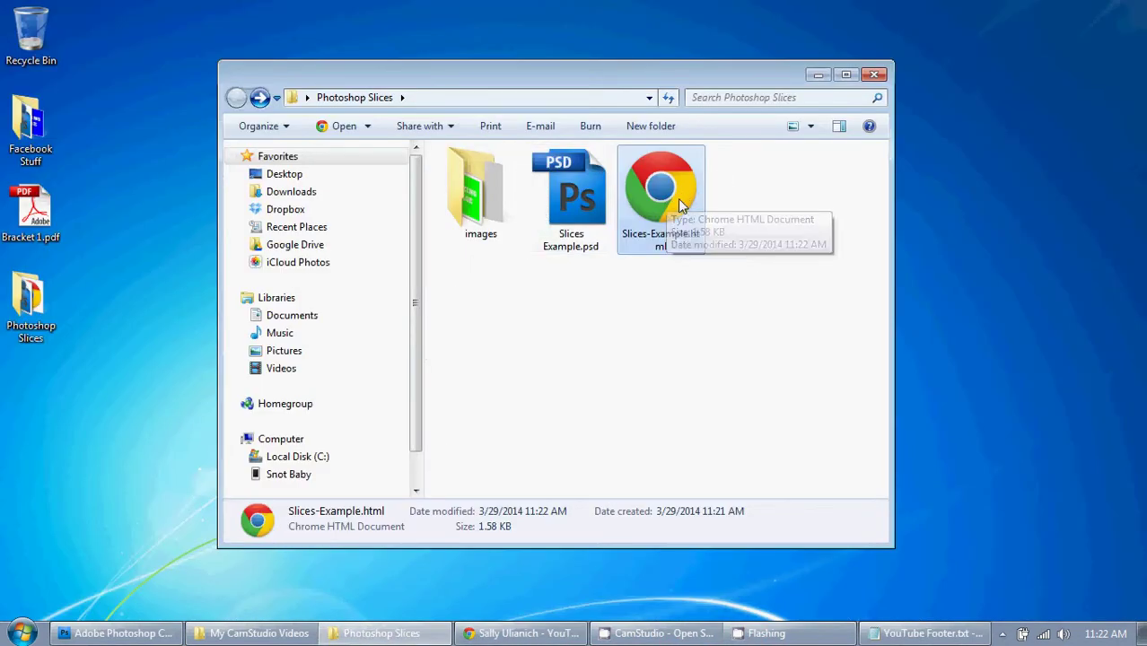
drag(687, 213, 767, 220)
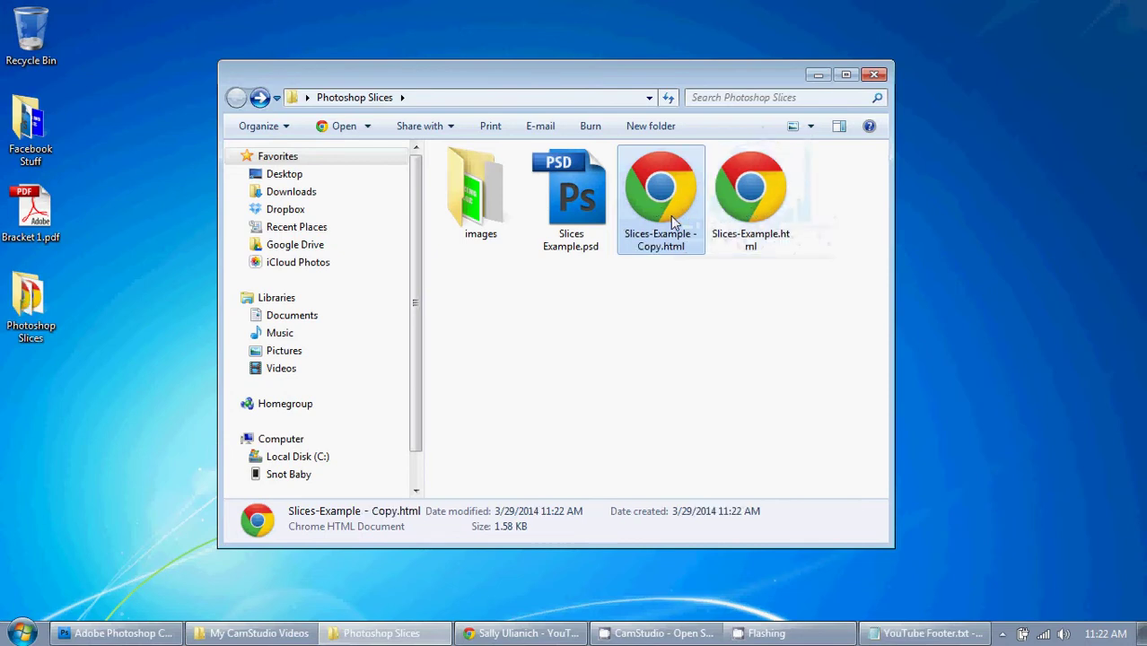
Step: Rename the duplicate to Slices-Example - Copy.txt, changing its extension from .html to .txt
key(F2)
key(Right)
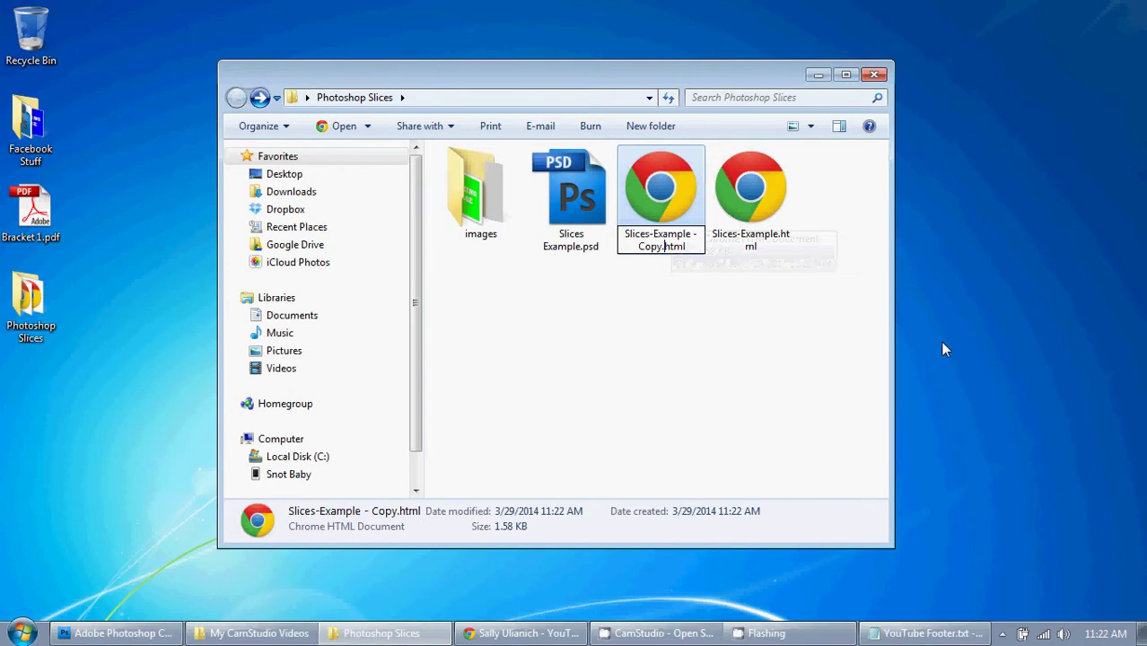
key(BackSpace)
key(BackSpace)
key(BackSpace)
key(BackSpace)
text(txt)
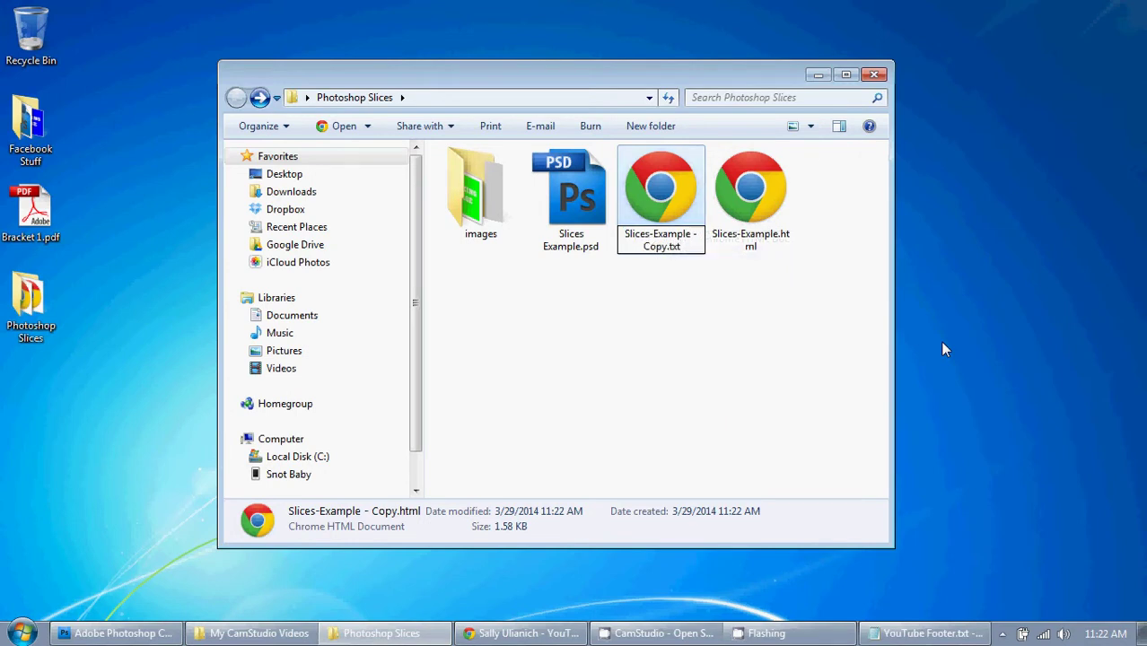
key(Return)
key(Return)
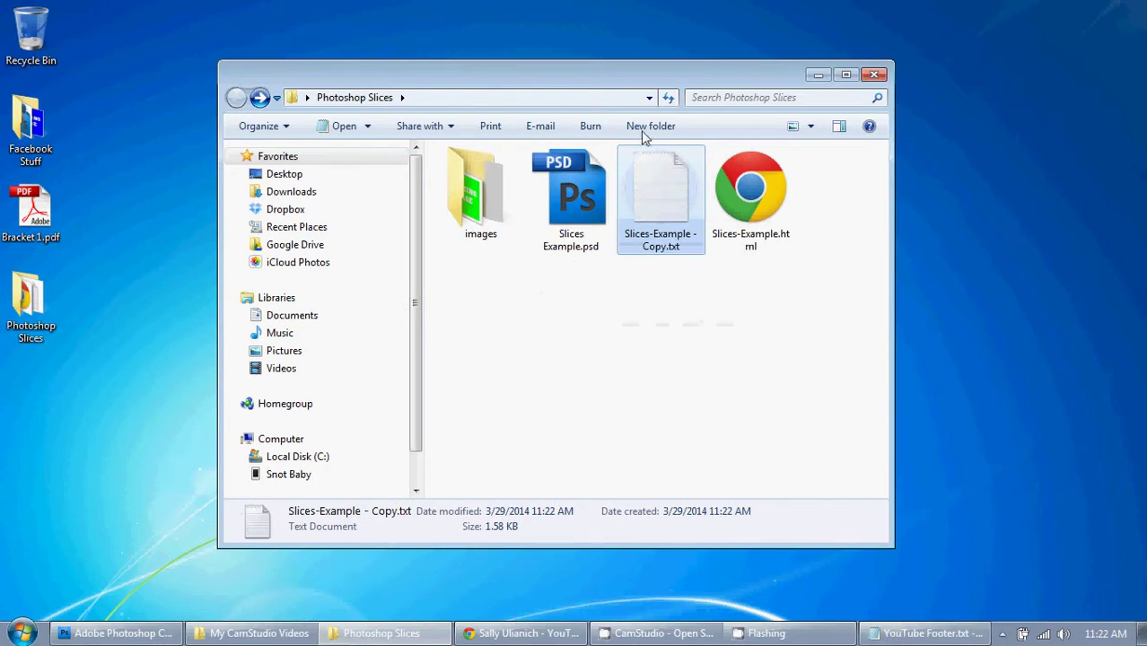
double_click(667, 189)
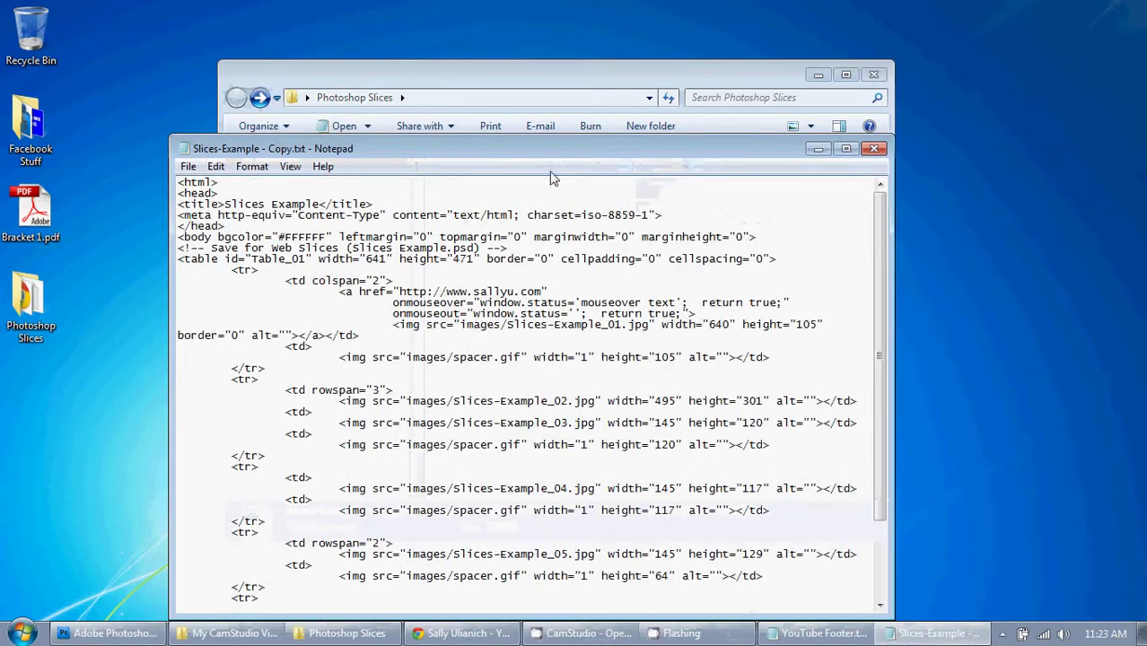
drag(555, 151, 475, 89)
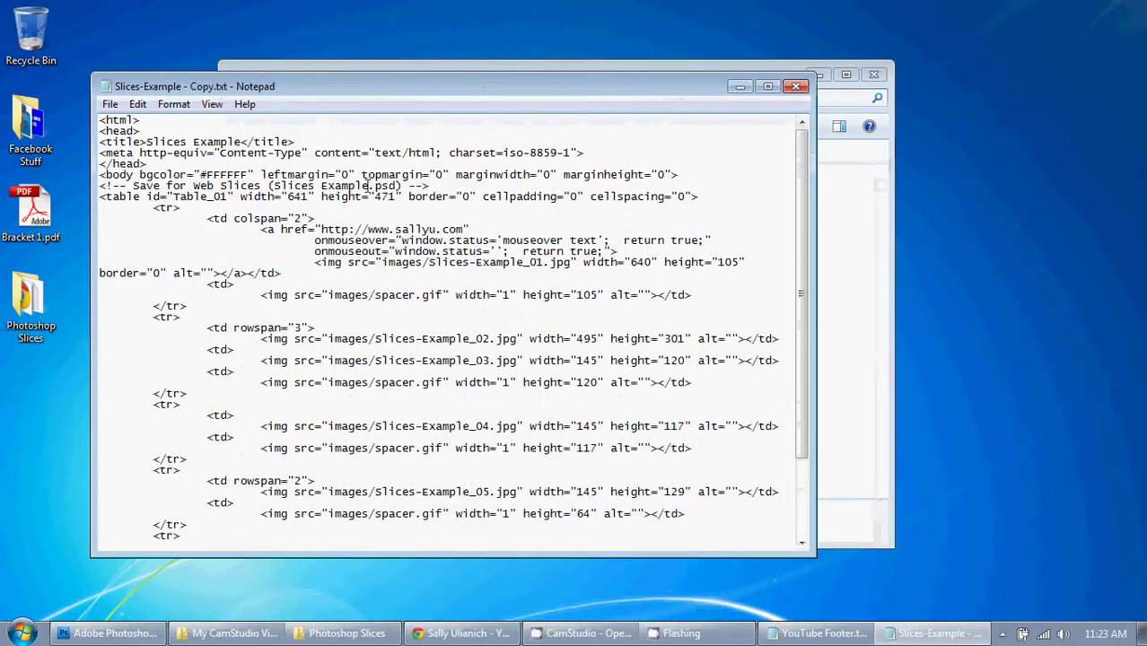
scroll(369, 338, down, 3)
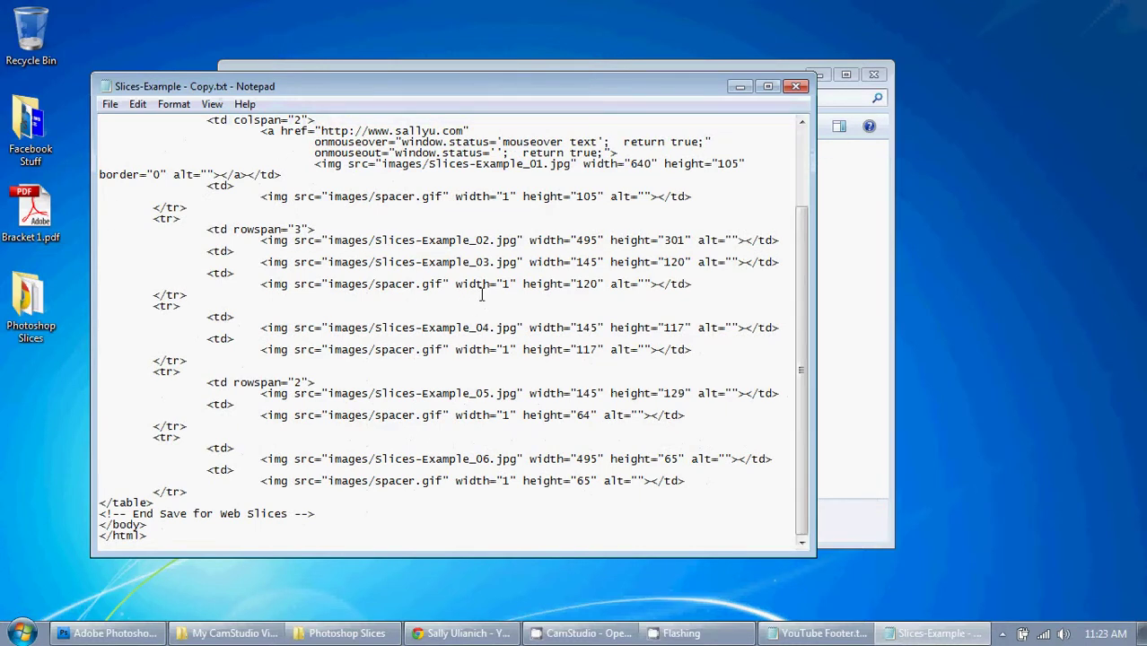
scroll(539, 251, up, 3)
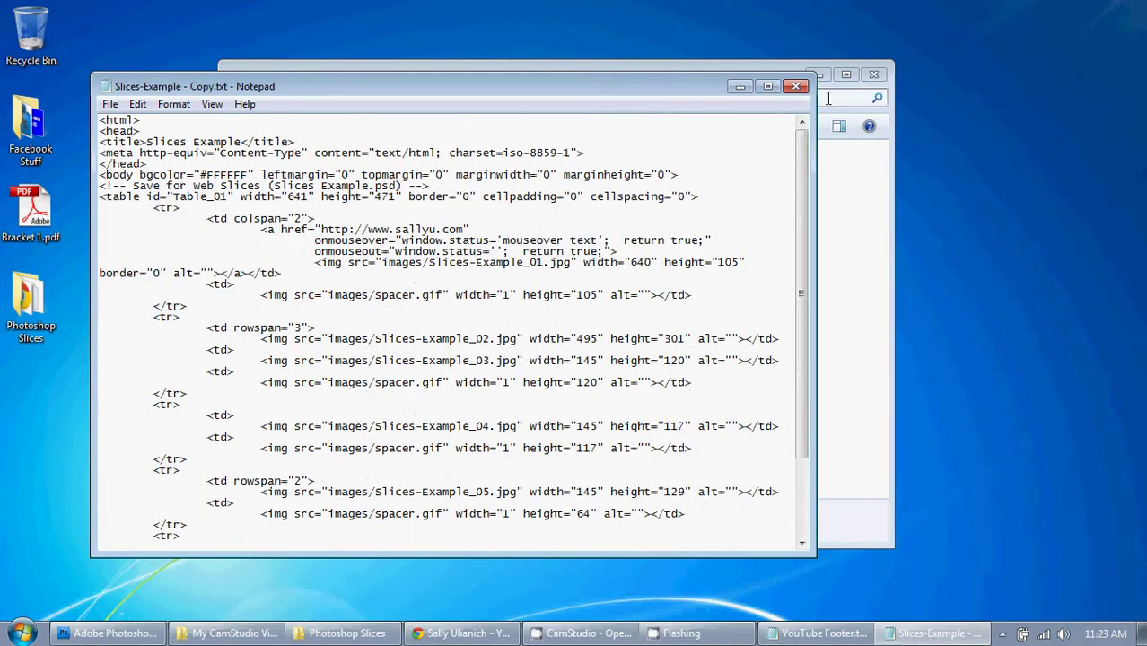
click(795, 86)
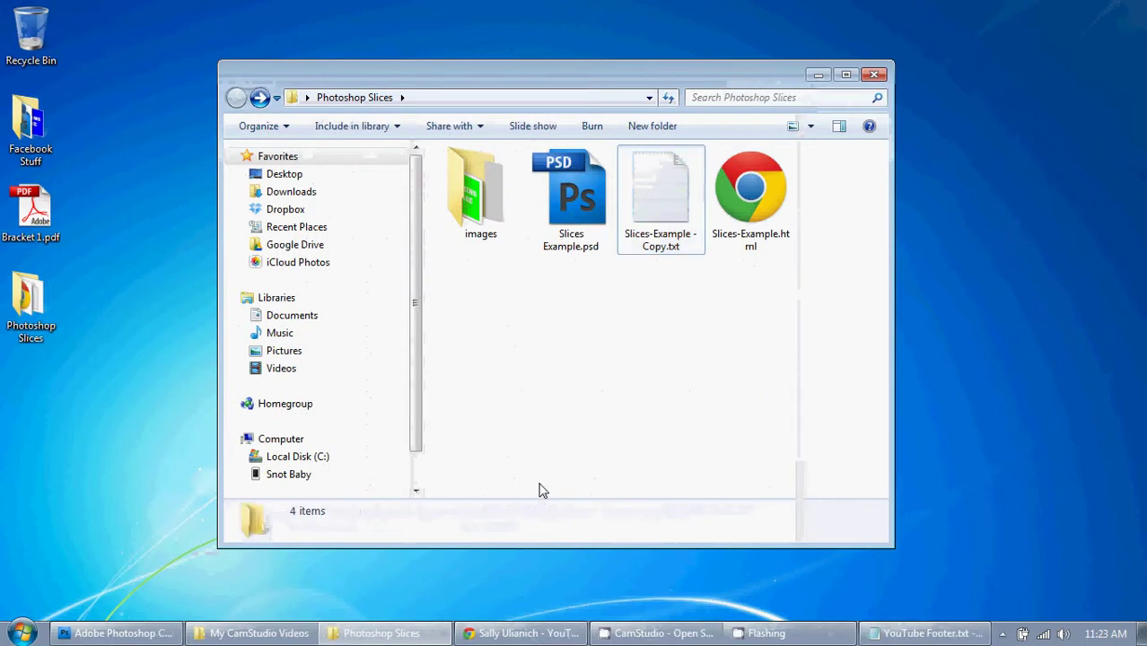
Step: Switch back to Slices Example.psd in Adobe Photoshop CS4 from the taskbar
click(117, 633)
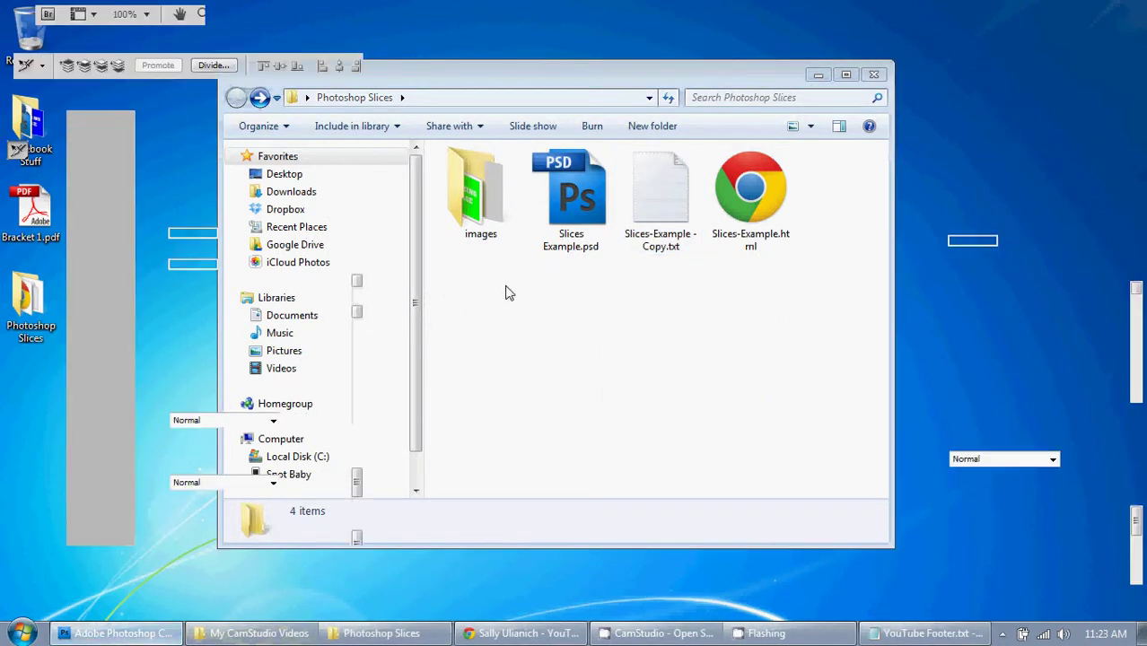